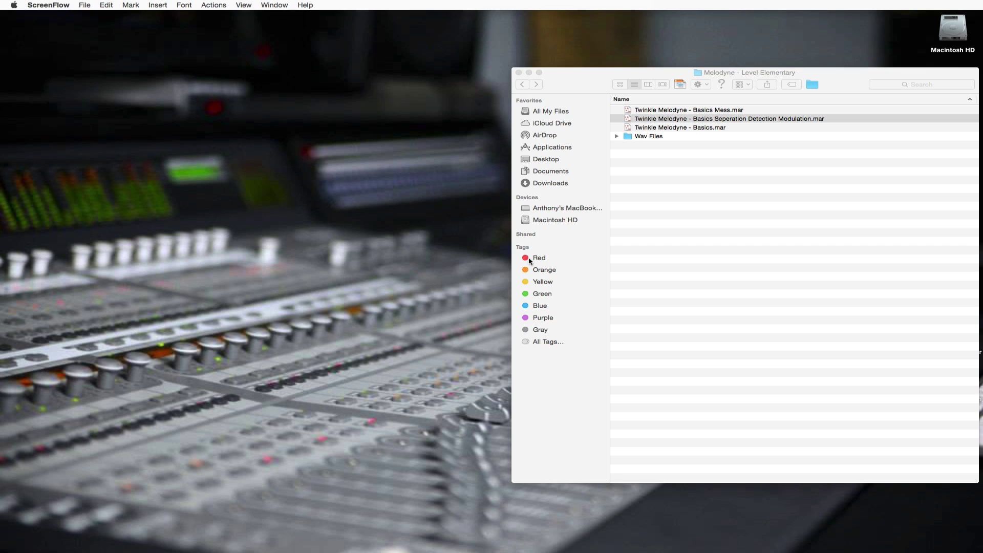
- Open 'Twinkle Melodyne - Basics Seperation Detection Modulation.mar' from the Melodyne - Level Elementary folder
left_click_drag(886, 71, 865, 68)
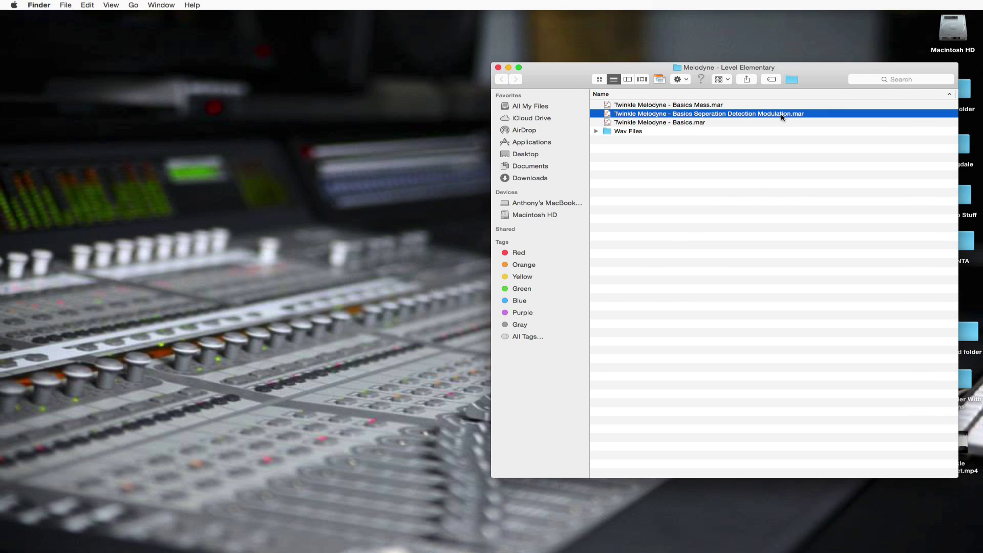
double_click(675, 117)
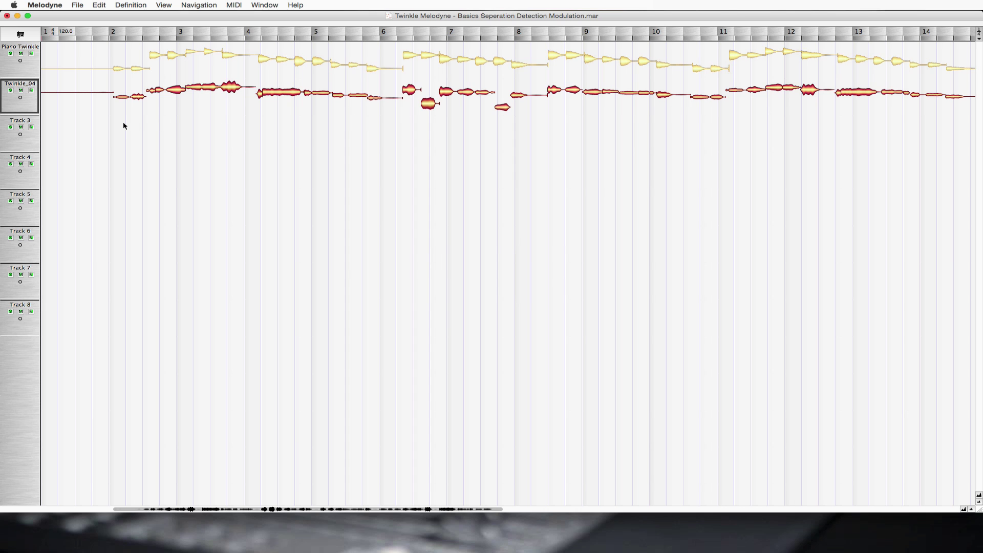
- Show the Twinkle_04 track in the note editor via Window > Show Editor
left_click(268, 6)
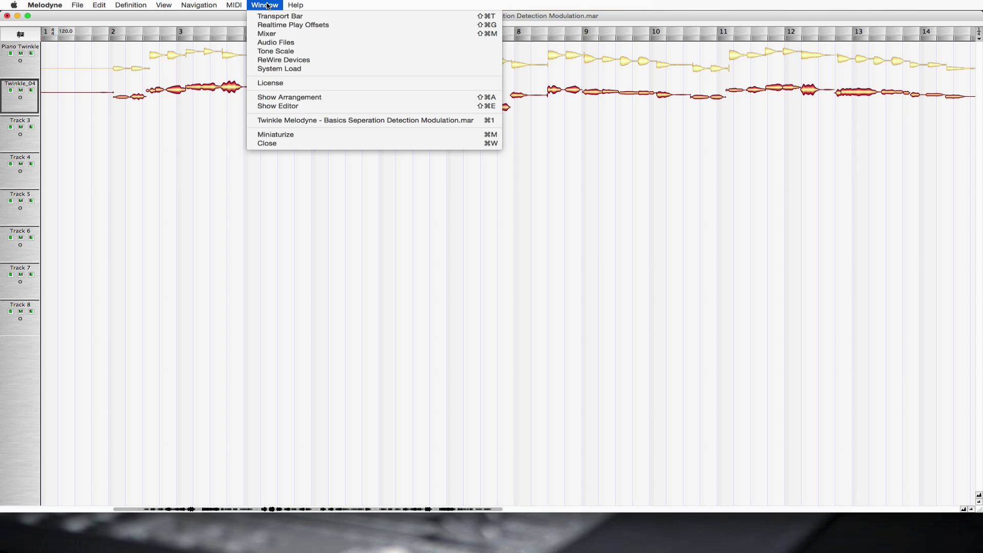
left_click(284, 107)
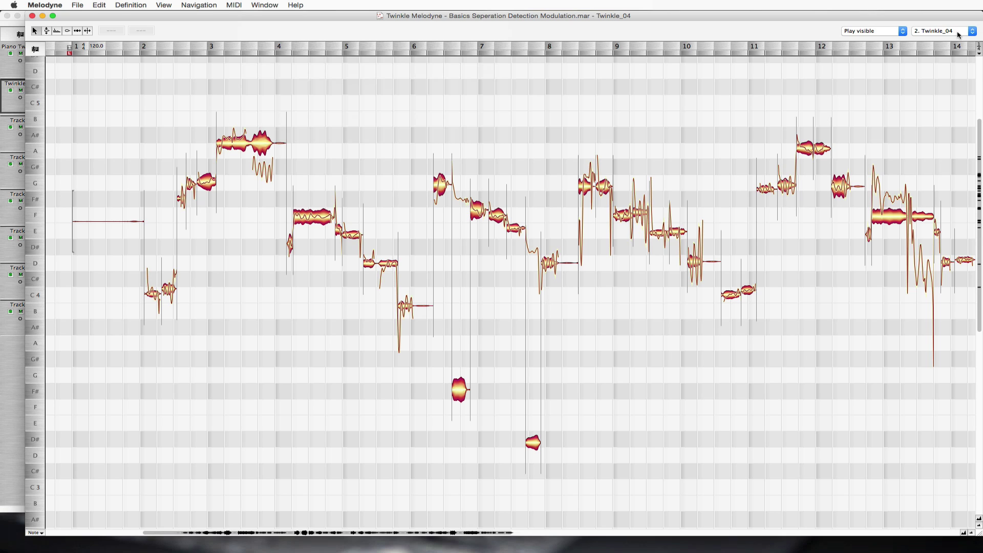
- Play the Twinkle_04 vocal, then switch to 1. Piano Twinkle and play it from before bar 3
left_click(141, 122)
key("space")
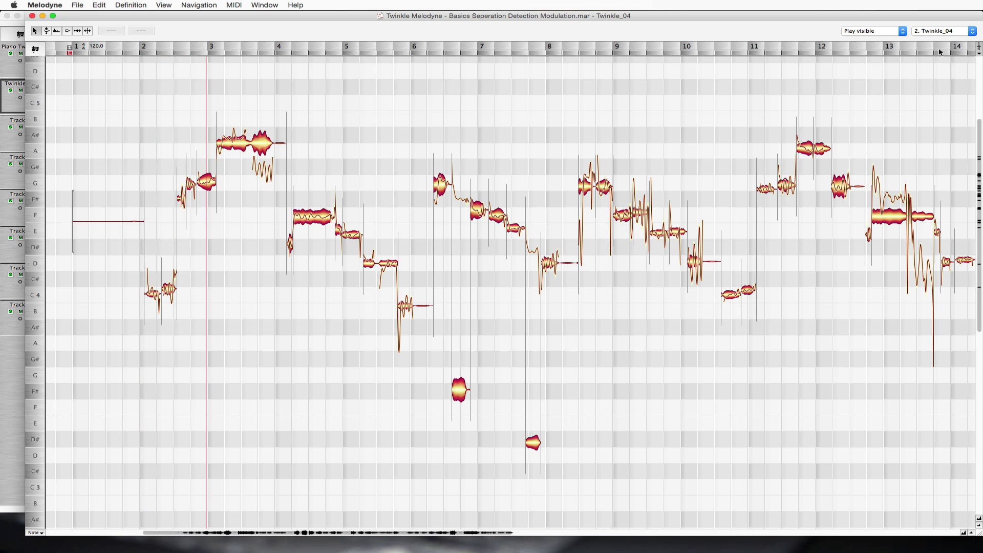
left_click(972, 32)
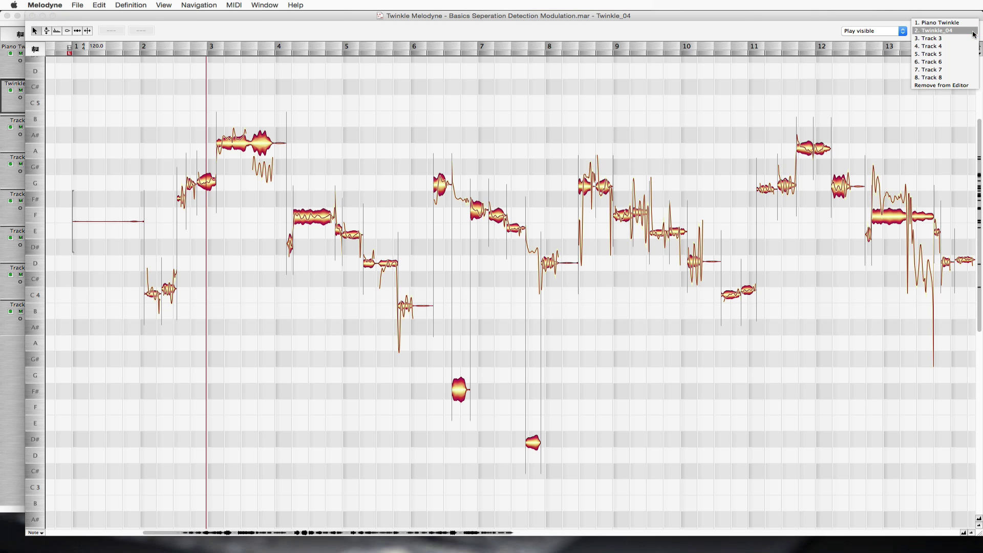
left_click(951, 24)
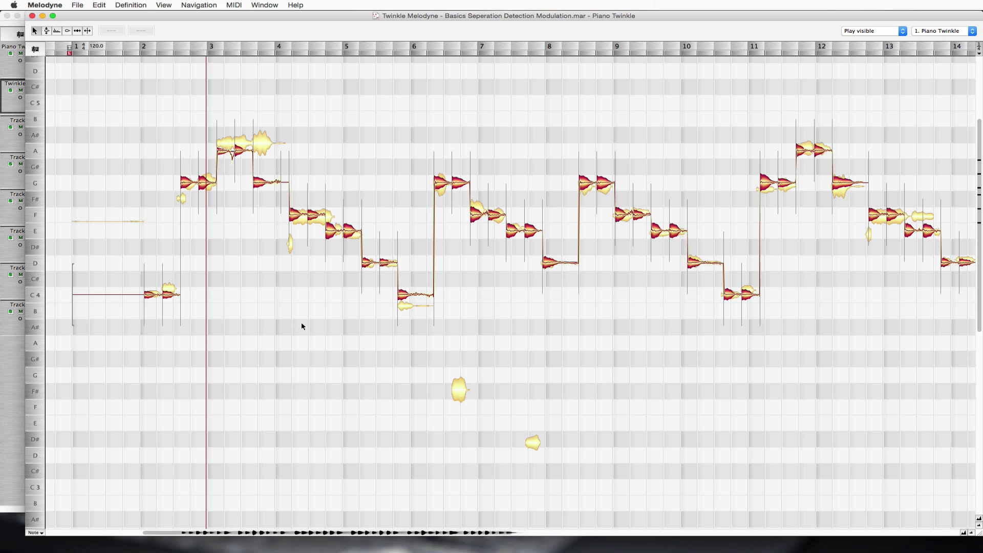
double_click(135, 168)
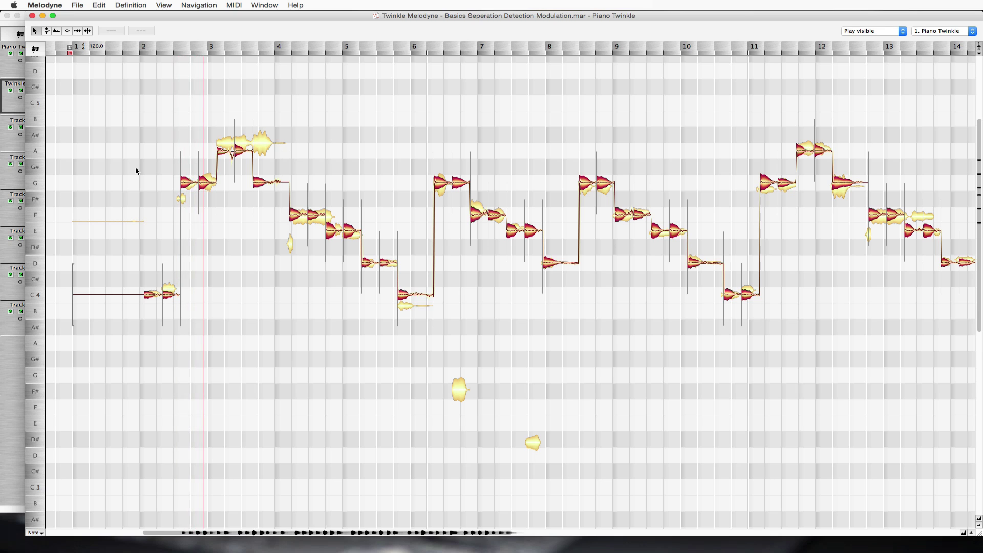
left_click(958, 32)
left_click(942, 38)
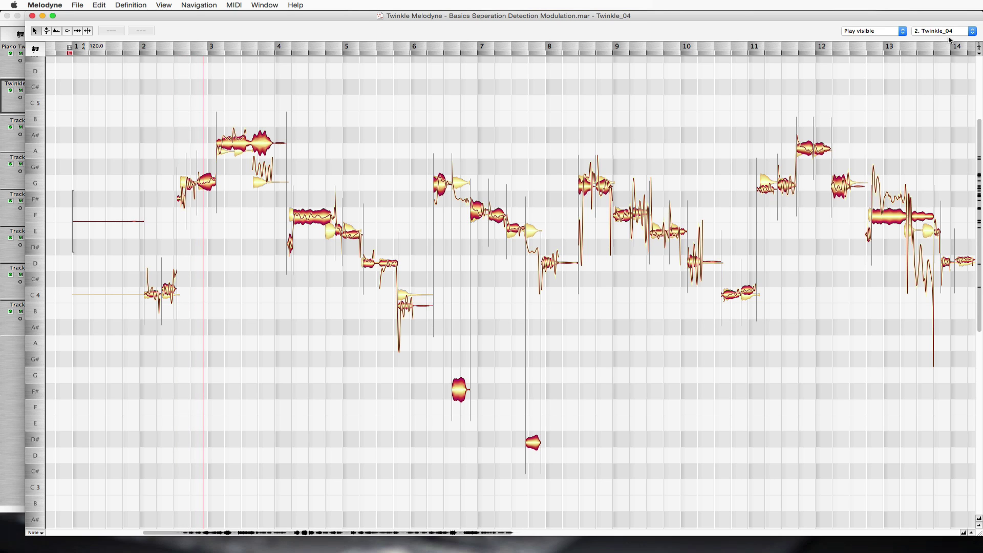
left_click(897, 32)
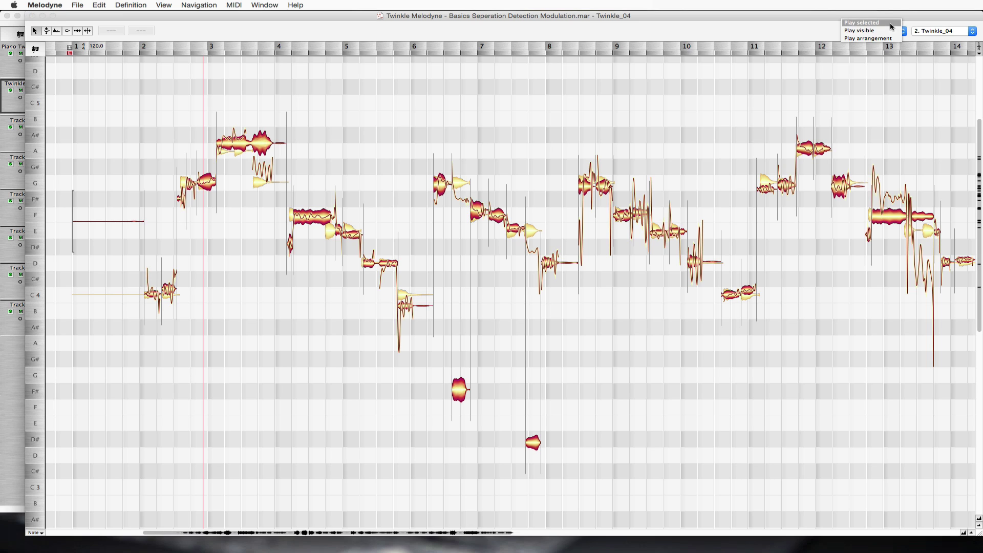
left_click(893, 23)
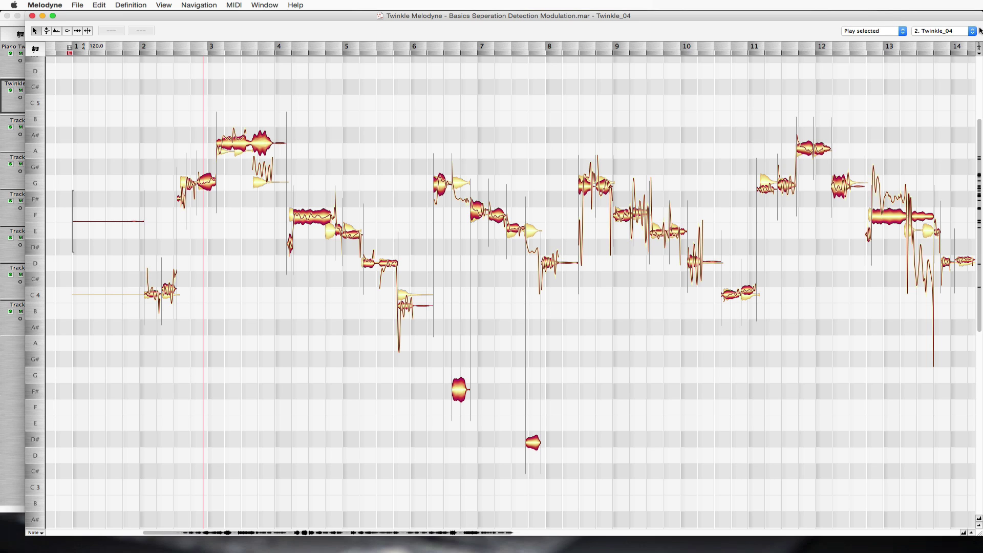
double_click(140, 112)
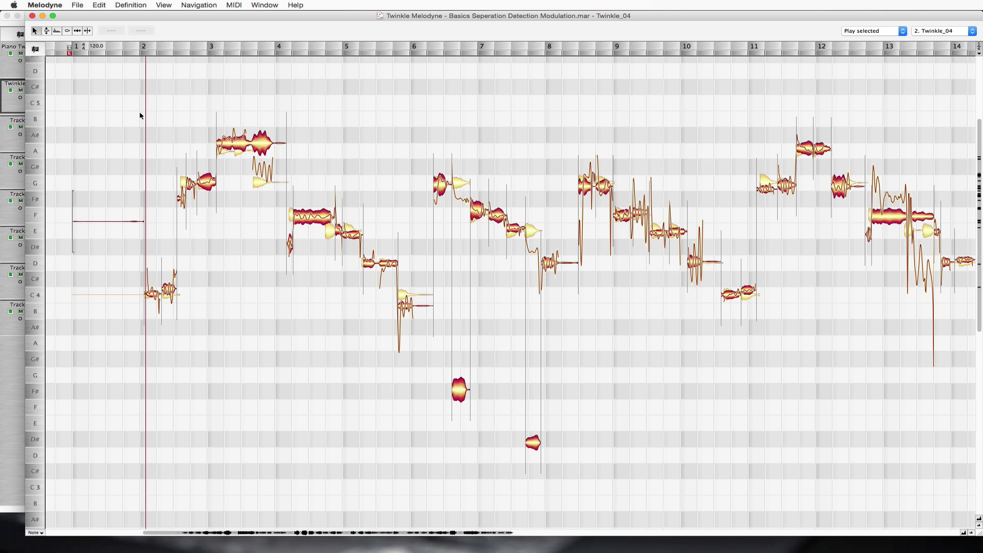
key("space")
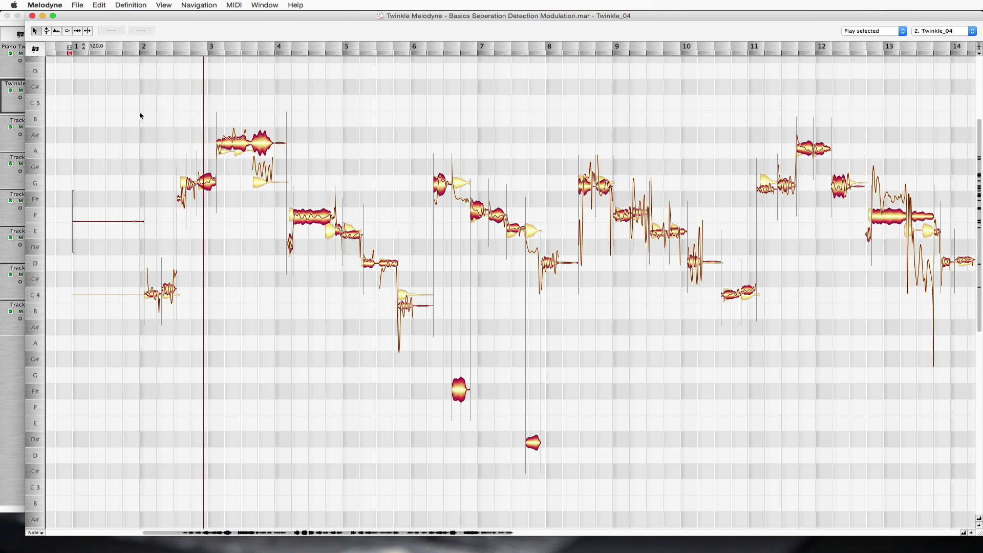
left_click(891, 32)
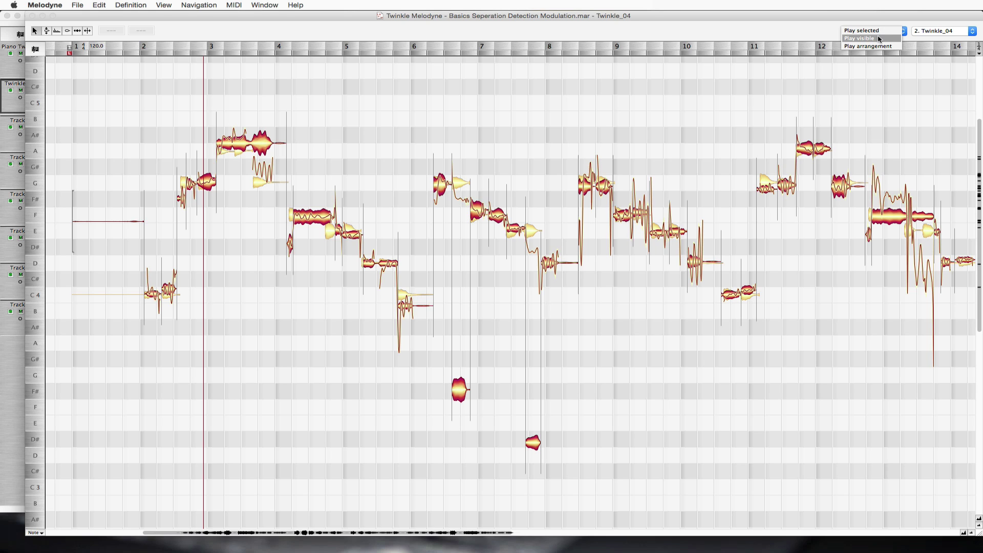
left_click(880, 39)
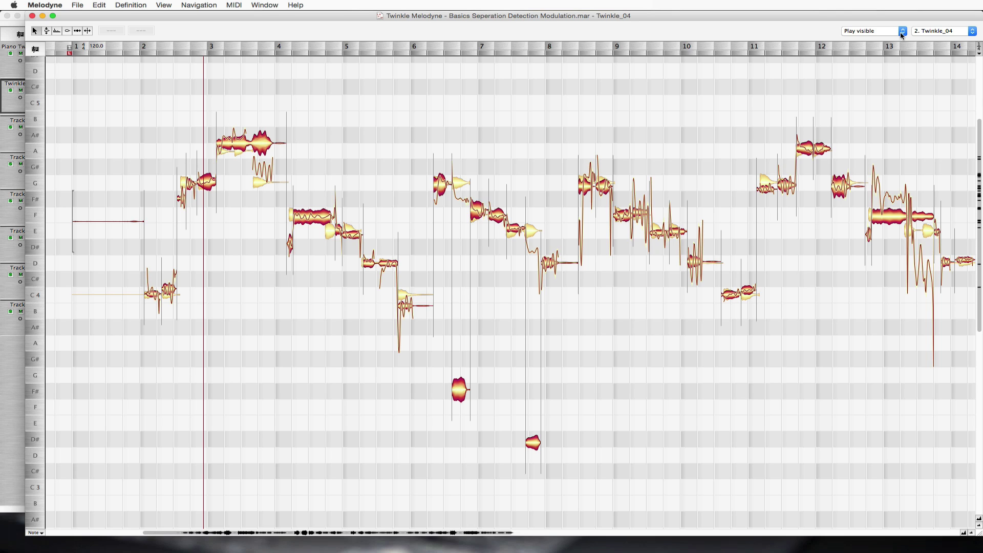
left_click(143, 119)
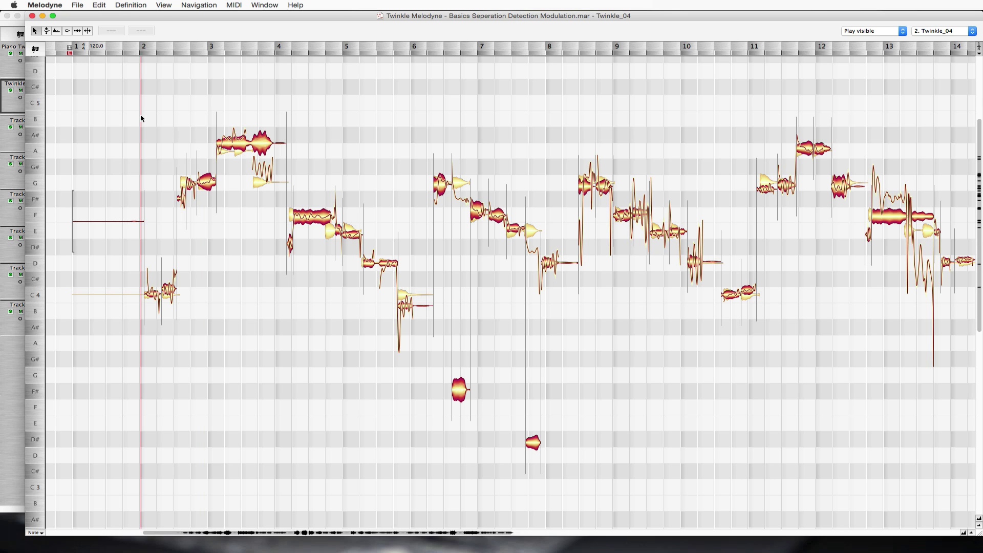
key("space")
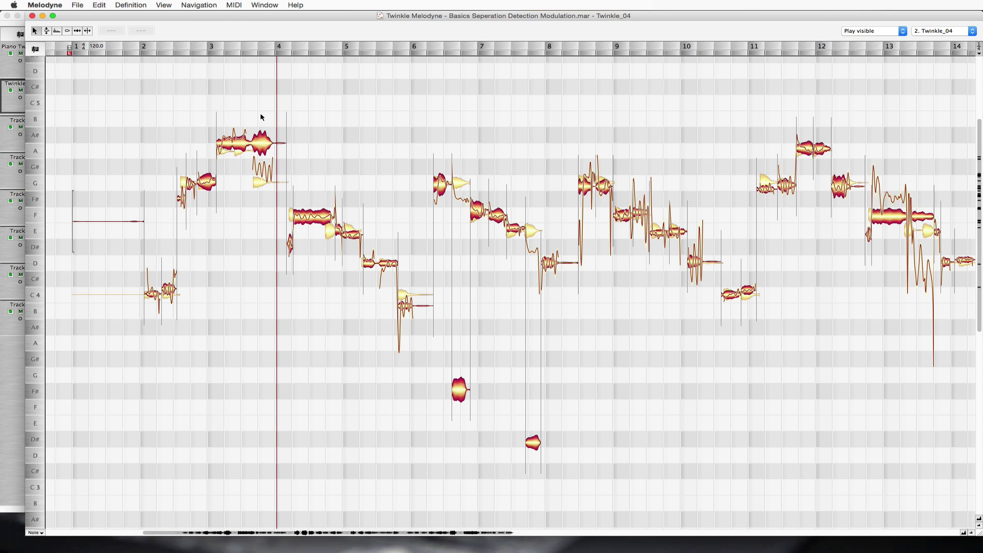
left_click(204, 106)
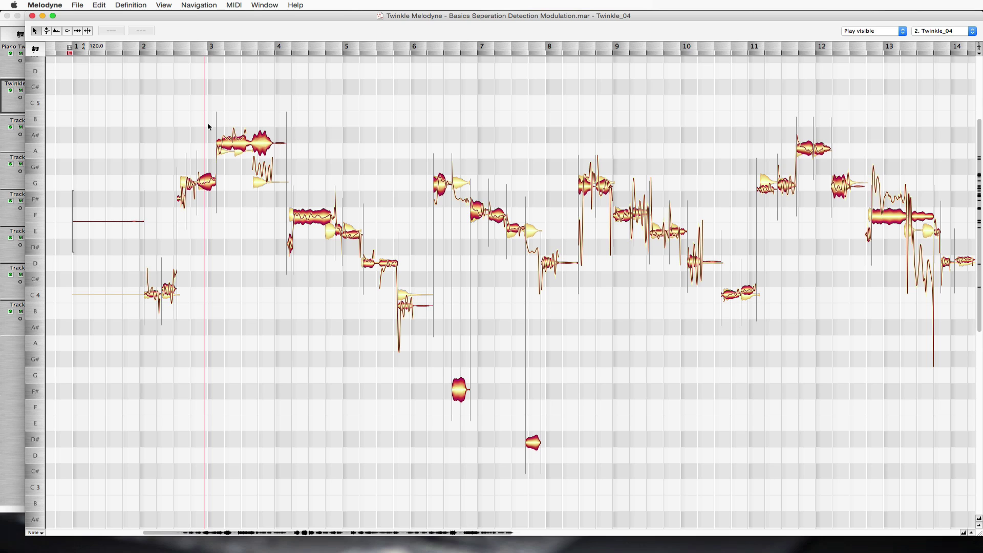
left_click(297, 103)
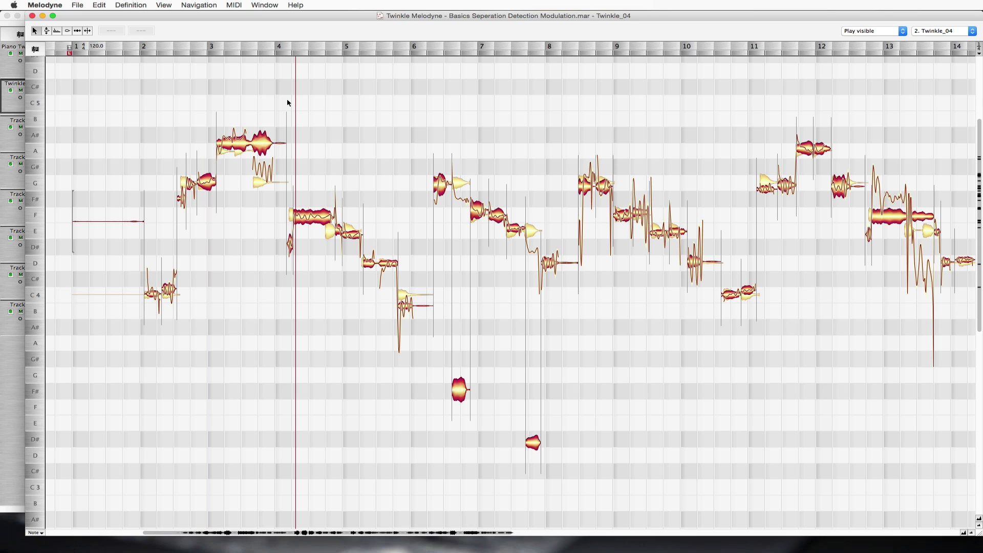
- Select the Note Separation tool and reposition the playback point
right_click(288, 101)
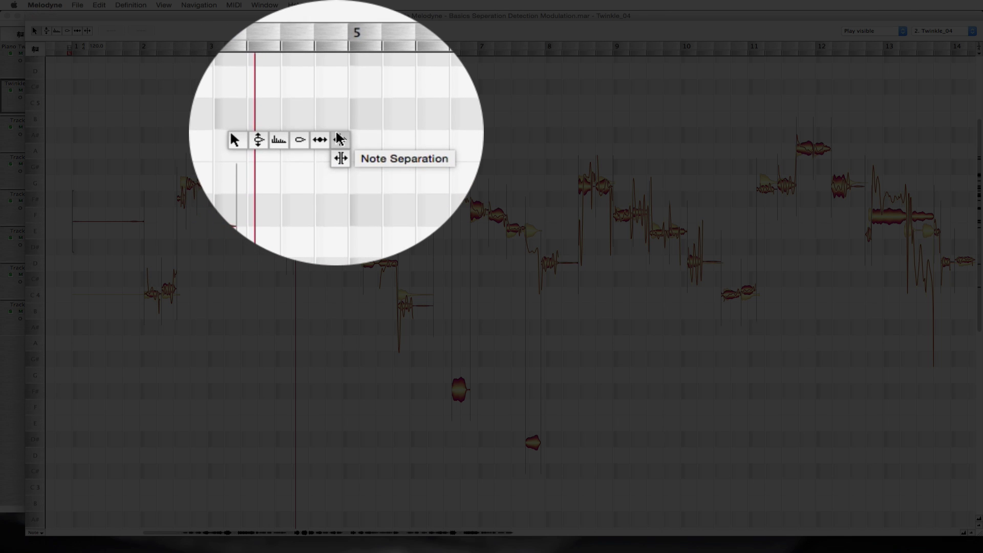
left_click(338, 101)
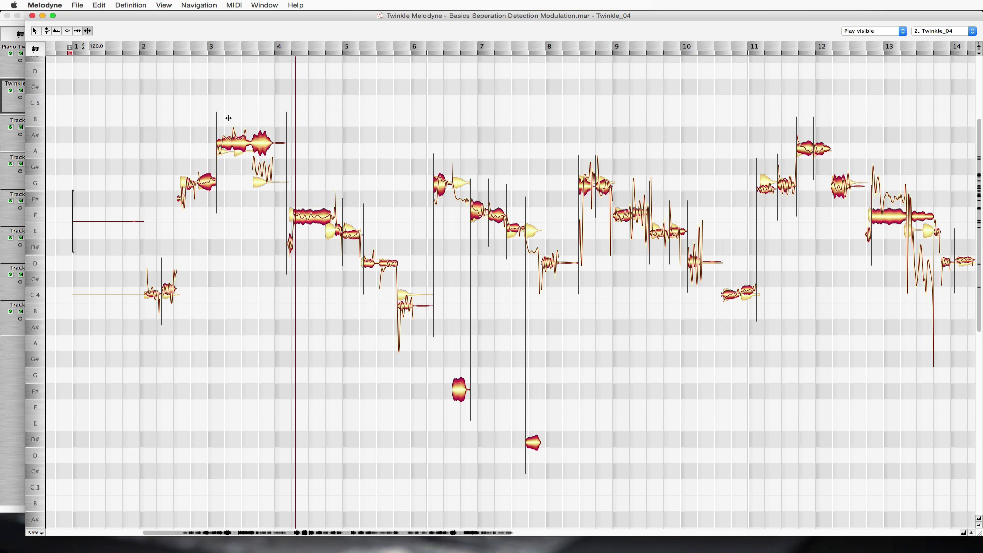
left_click(250, 108)
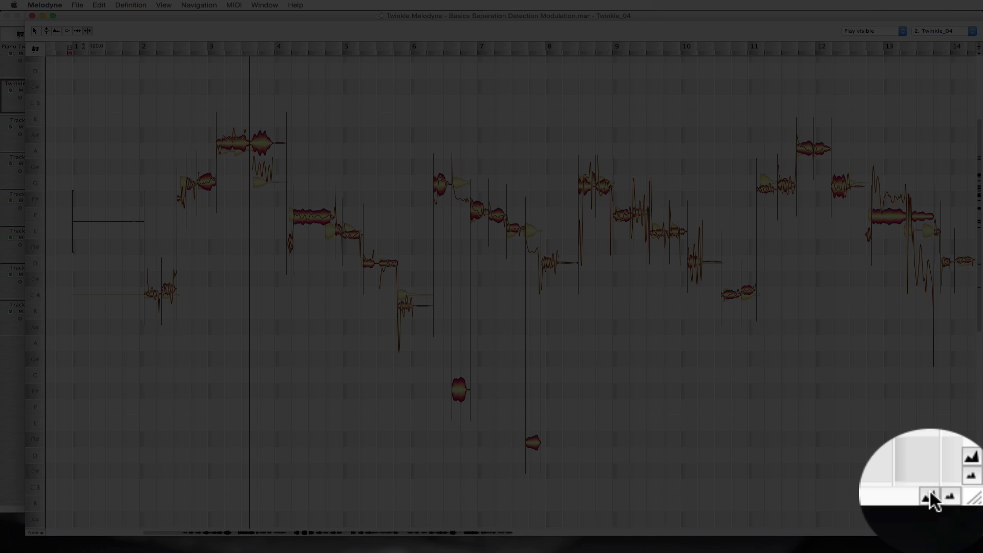
- Zoom in twice horizontally and once vertically, scroll up to C5, and play from the view start
left_click(929, 492)
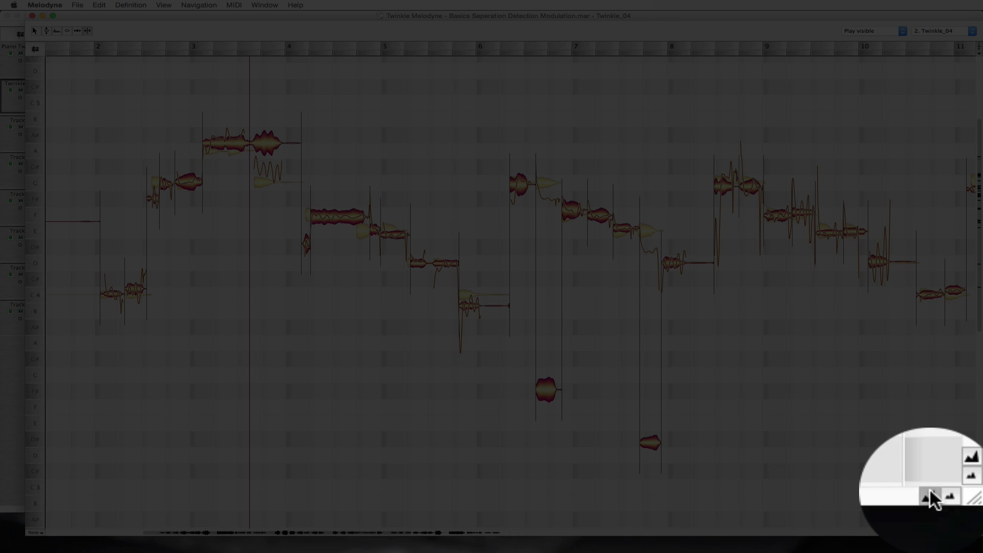
left_click(930, 491)
left_click(971, 457)
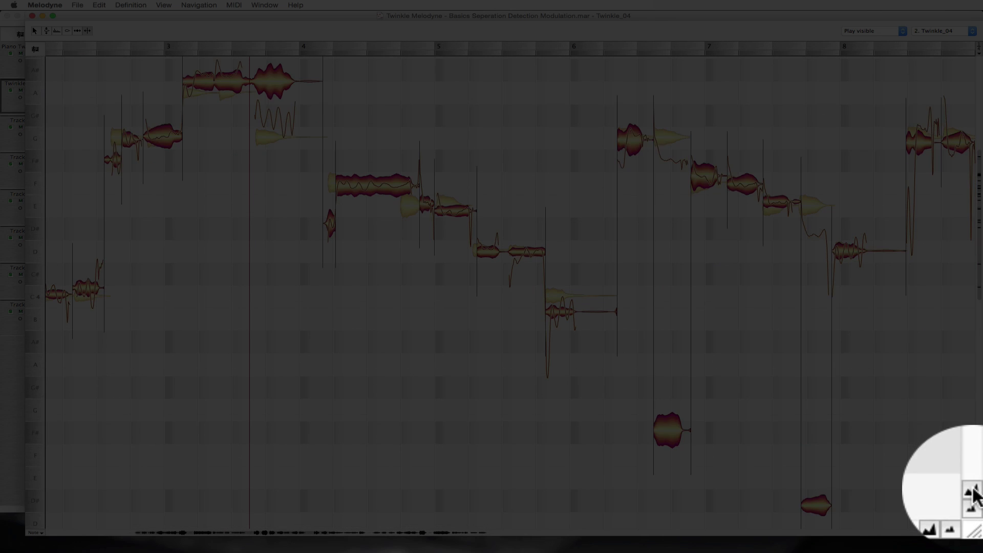
scroll(252, 265, "up", 3)
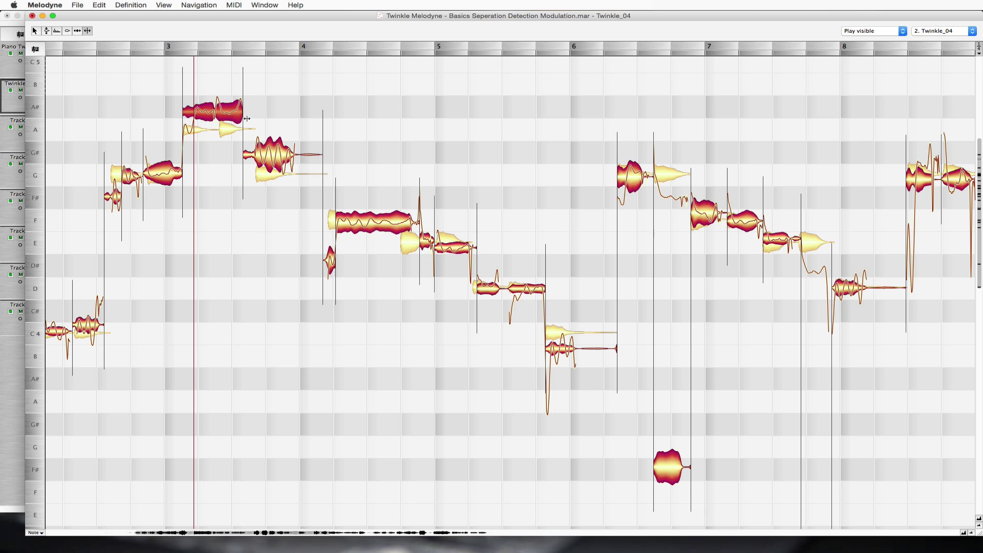
double_click(79, 118)
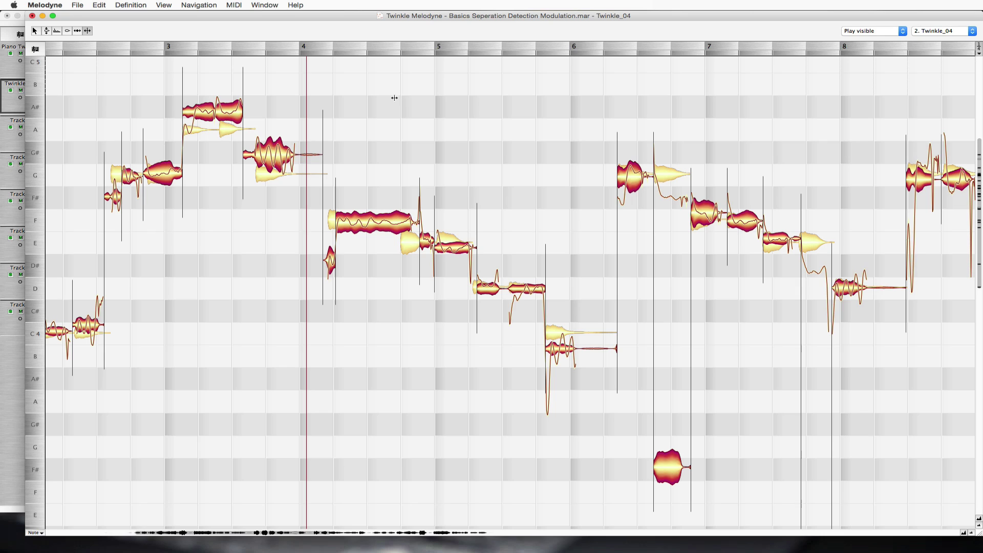
- With the Pitch tool, lower the A# near bar 3 to A and the G# to G at −3 ct, then play back
right_click(369, 95)
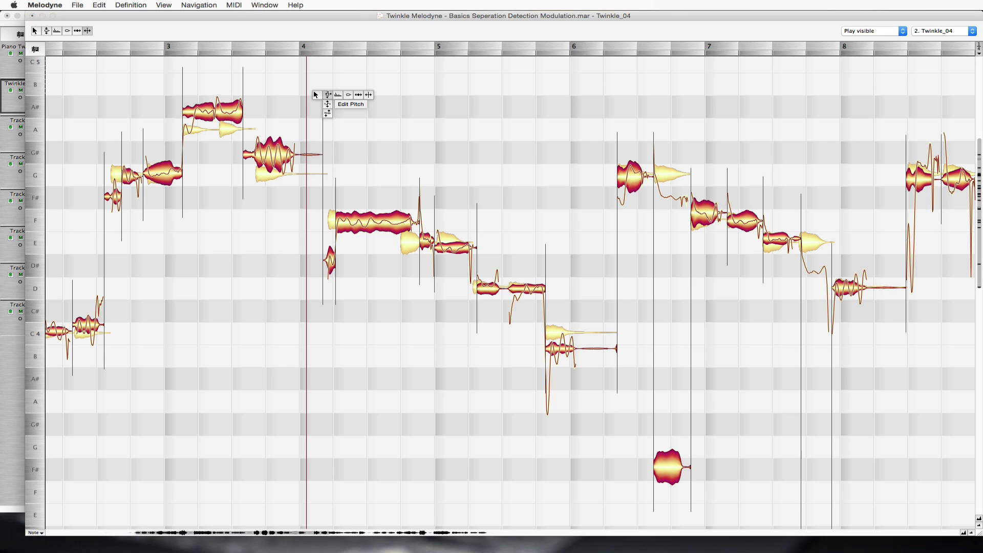
left_click(328, 95)
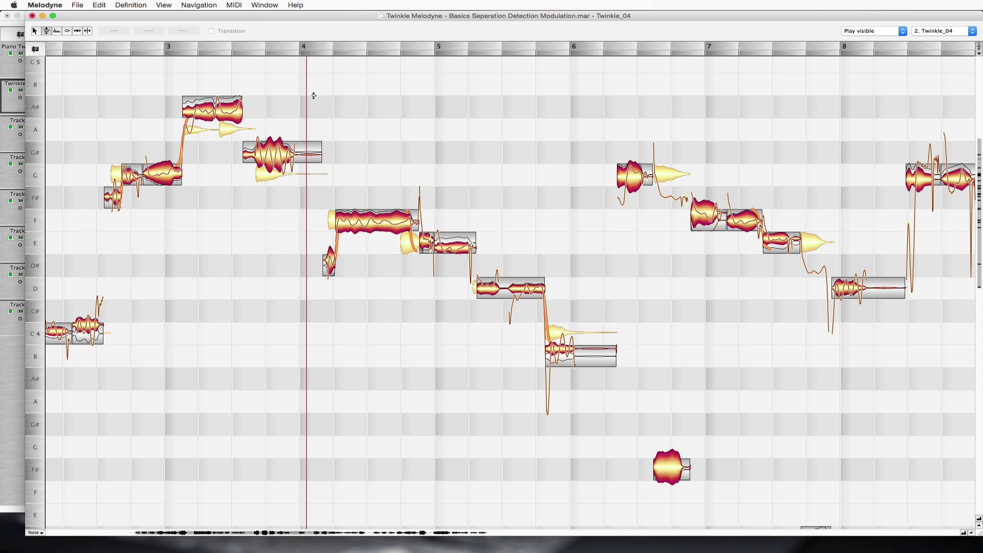
left_click(212, 114)
left_click_drag(212, 114, 213, 131)
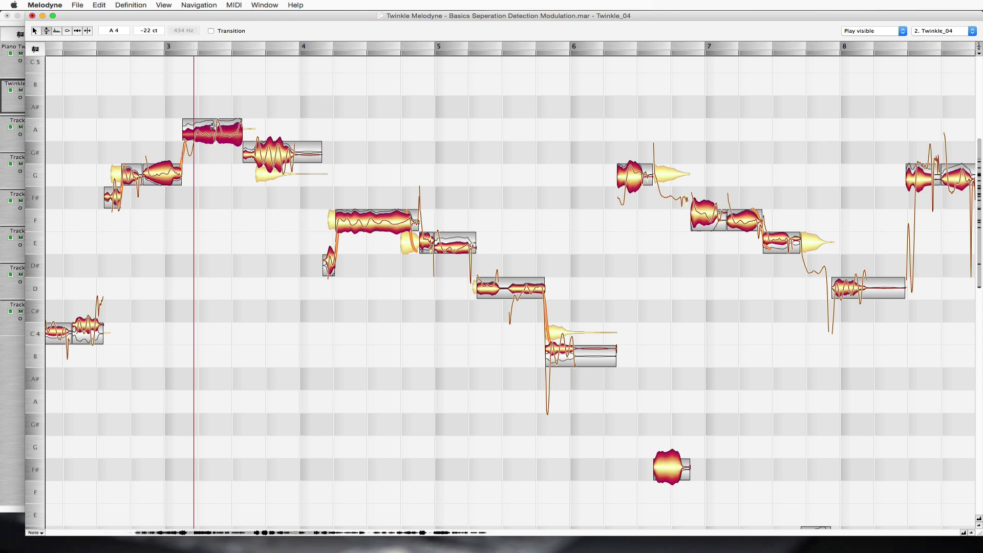
left_click(272, 150)
left_click_drag(272, 150, 273, 173)
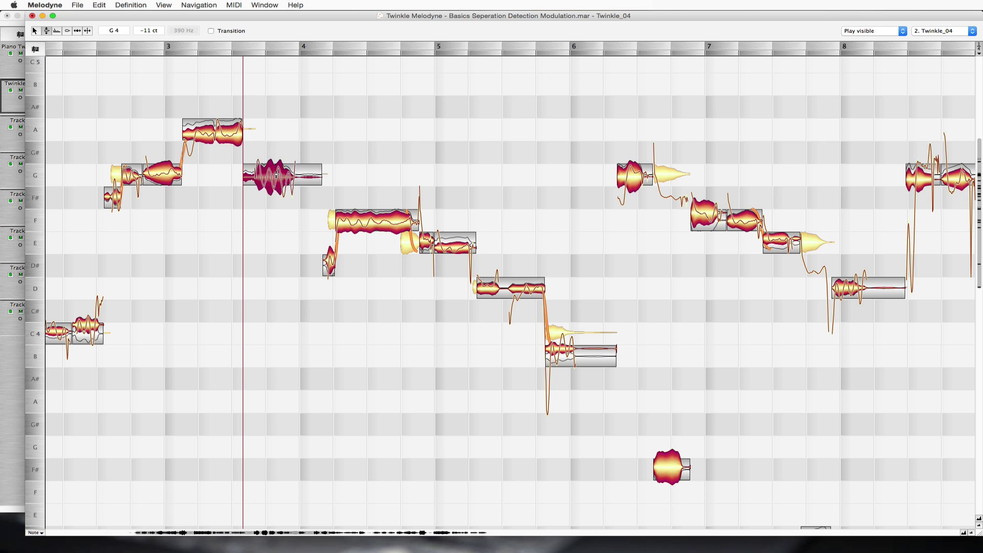
left_click_drag(277, 174, 276, 172)
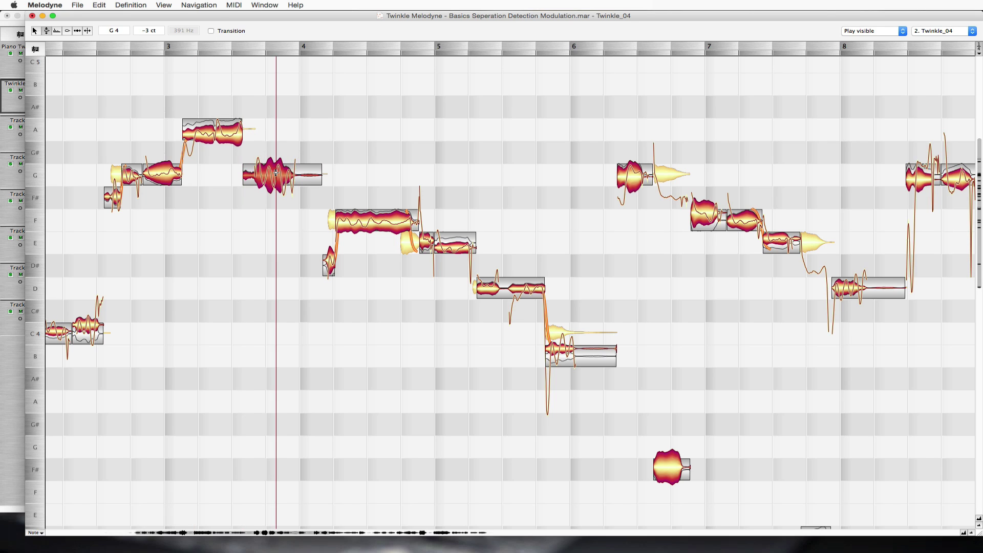
left_click(217, 132)
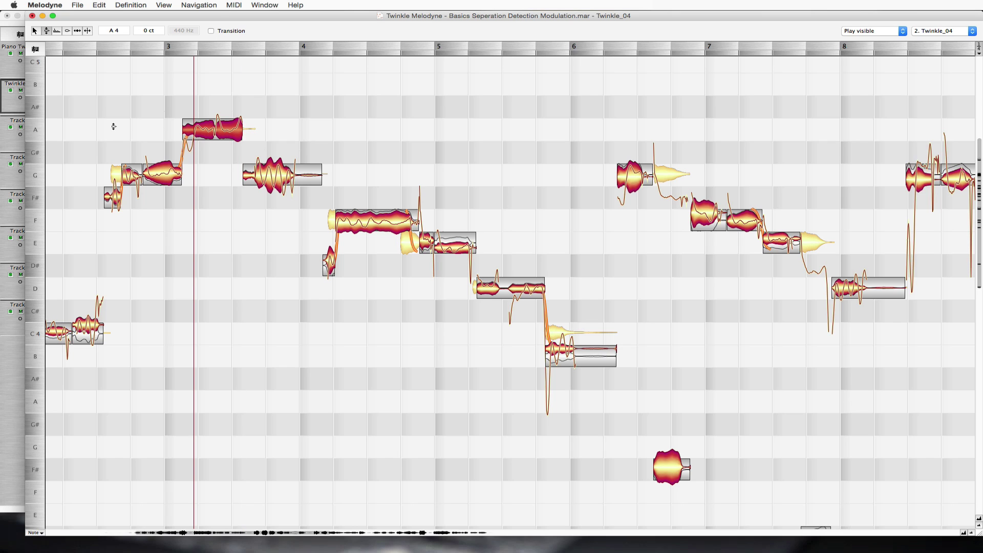
double_click(77, 114)
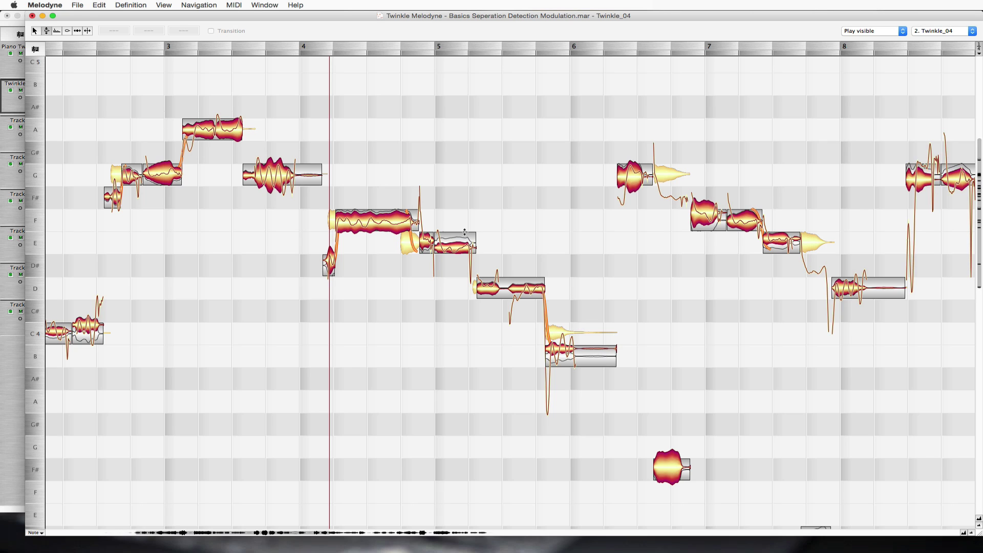
key("space")
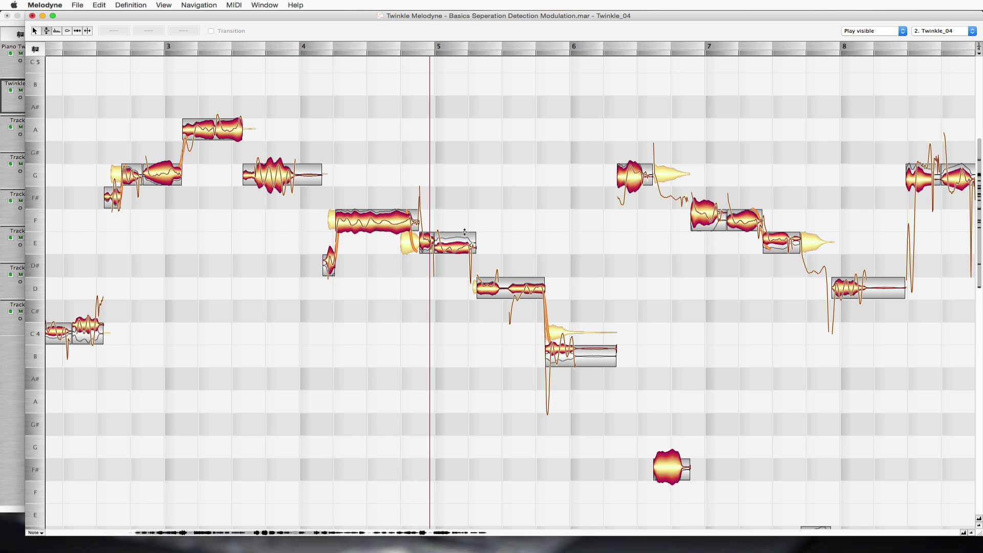
key("space")
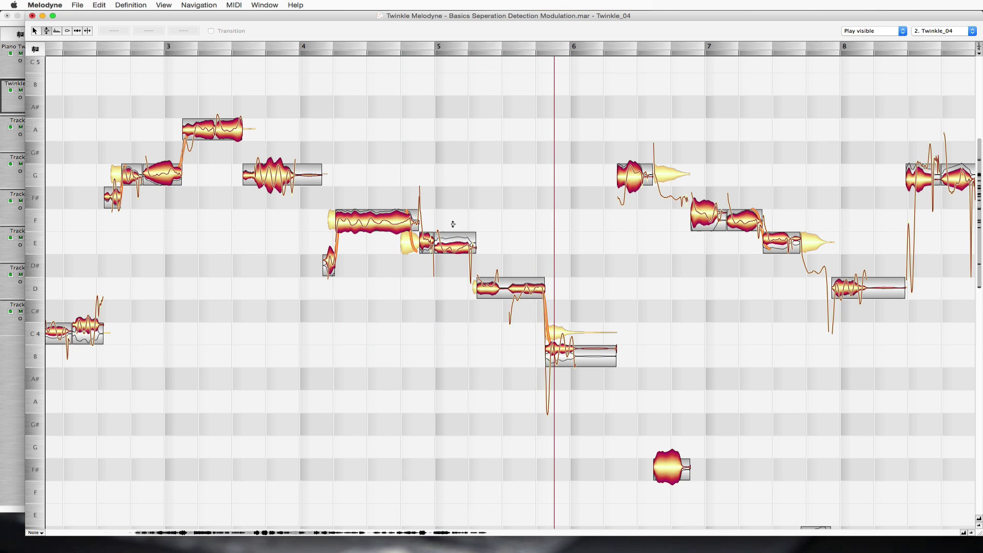
double_click(259, 101)
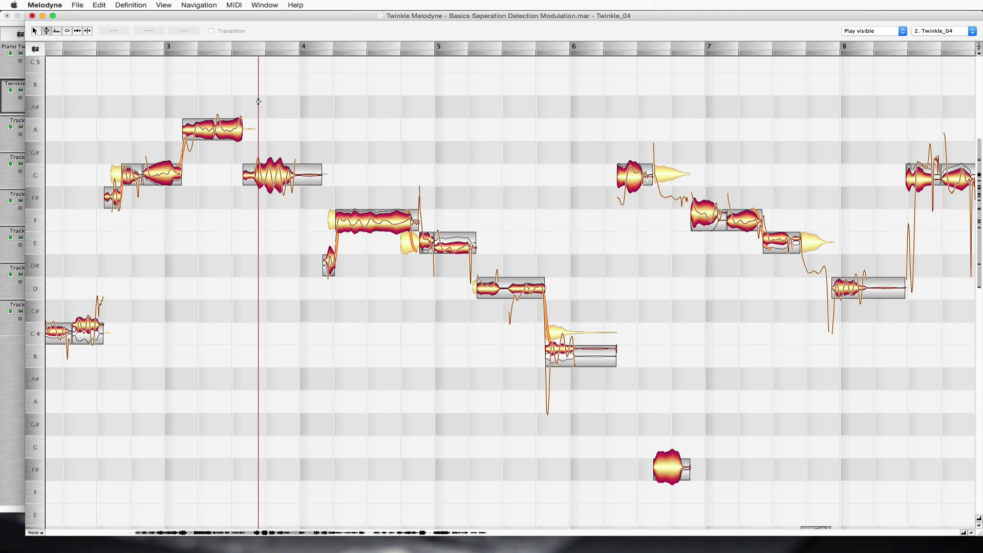
key("space")
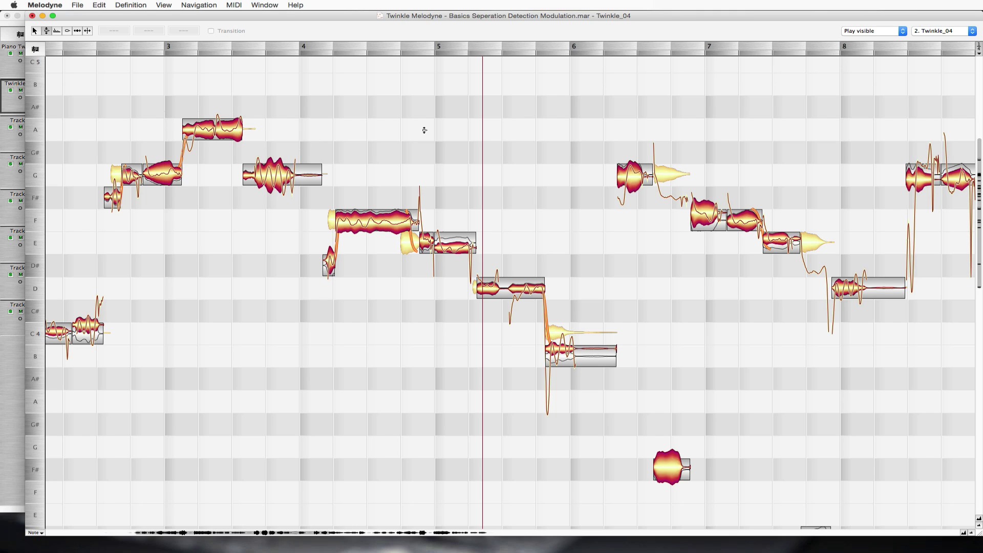
- Switch to the Time tool and play back from the long F note after bar 4
right_click(424, 130)
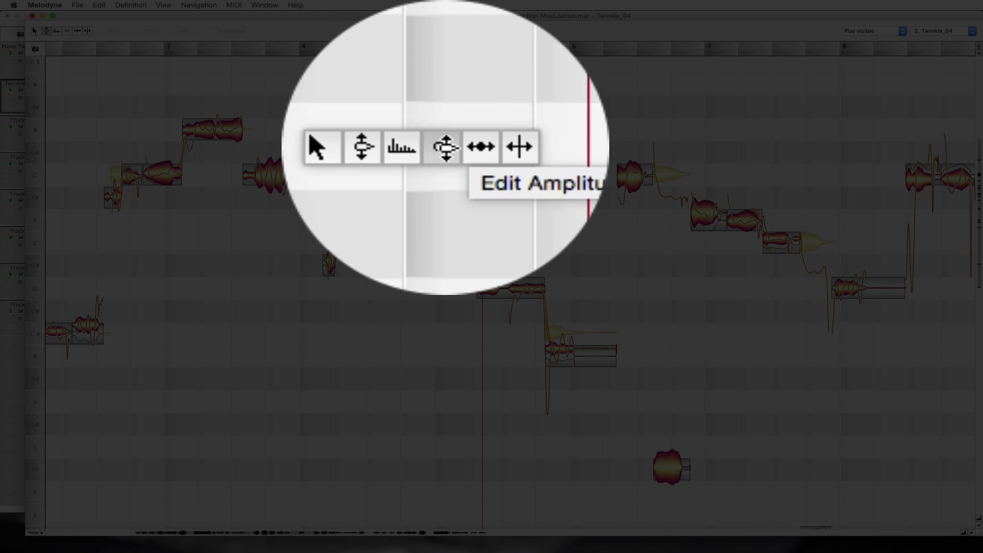
mouse_move(455, 130)
left_click(455, 149)
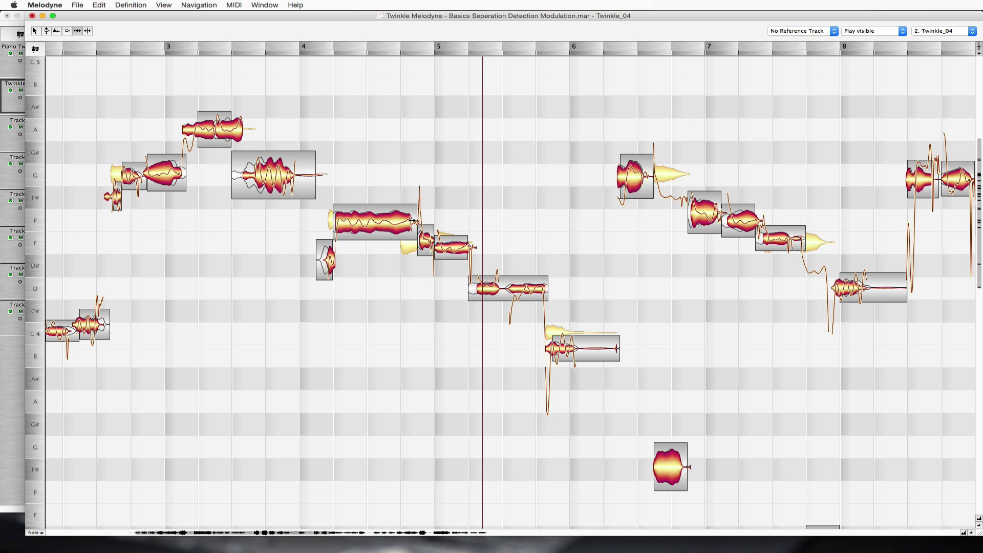
double_click(334, 163)
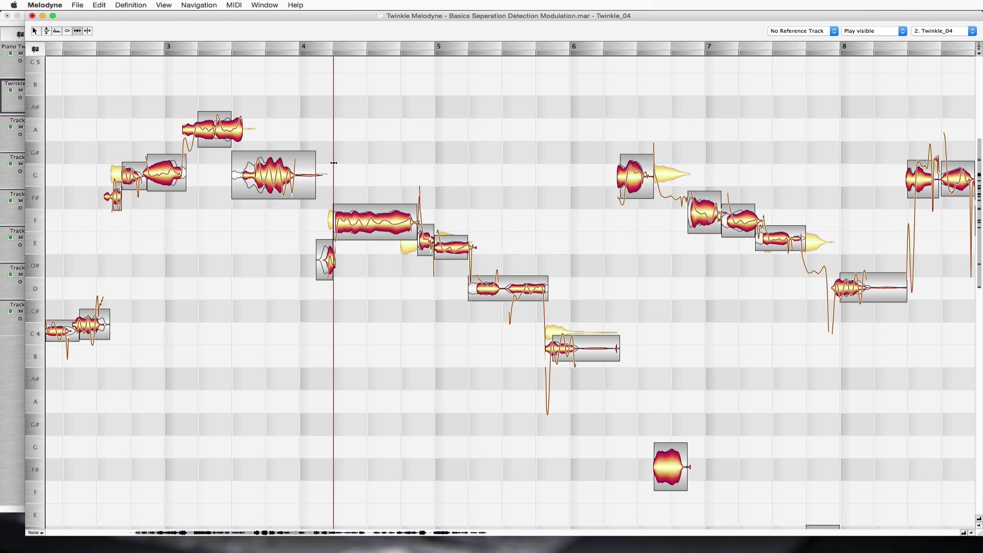
- Try shortening the F note and starting it earlier, undoing both trial edits
left_click(414, 224)
left_click_drag(414, 224, 393, 224)
left_click(284, 227)
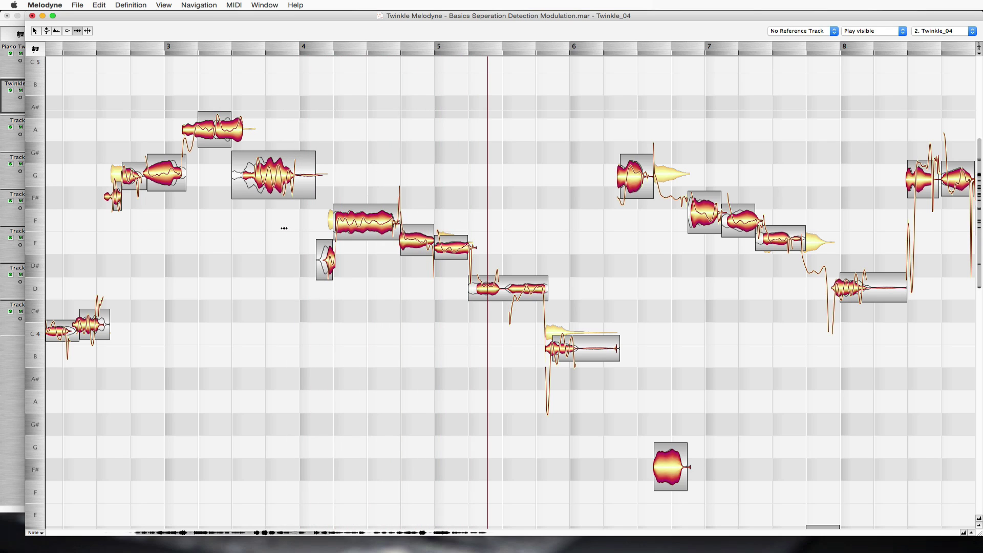
key("super+z")
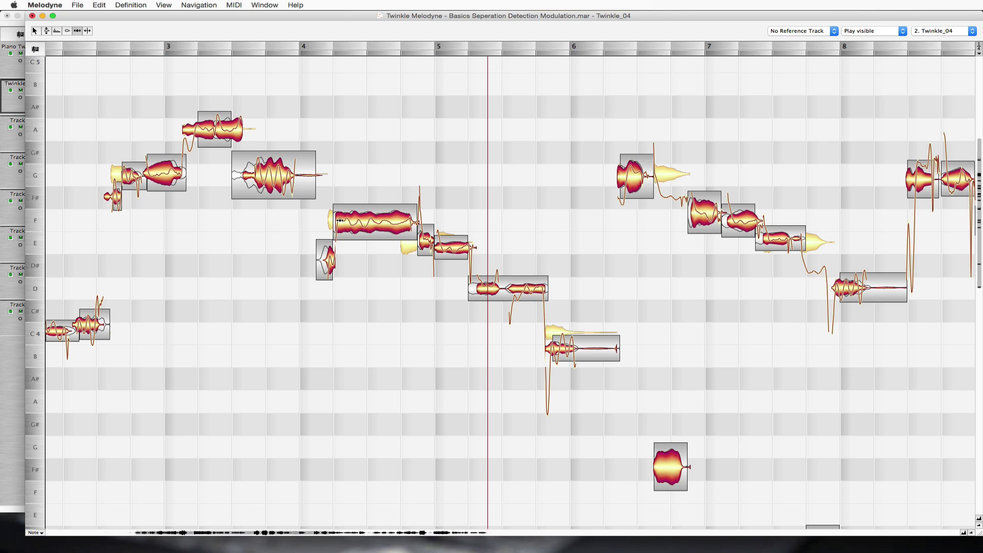
left_click_drag(339, 221, 312, 221)
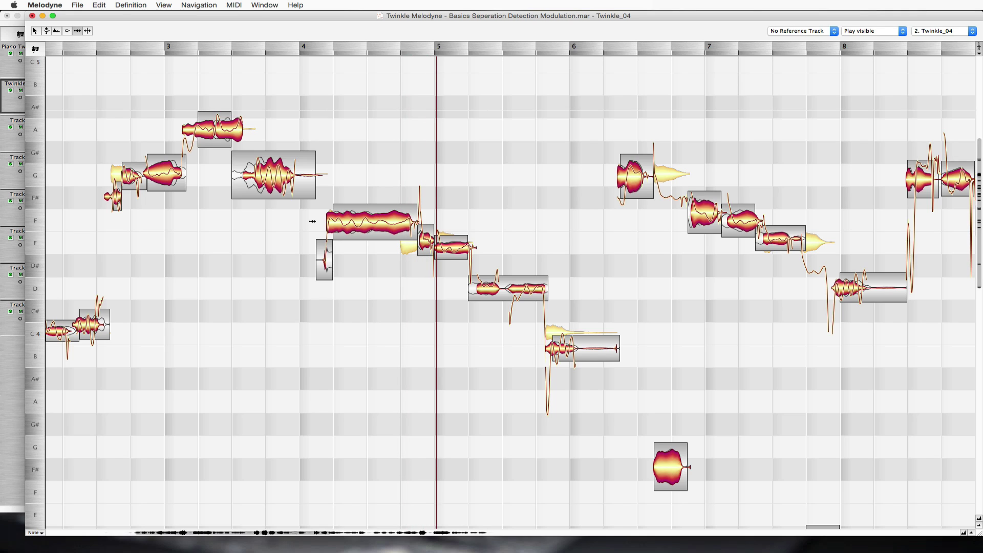
key("super+z")
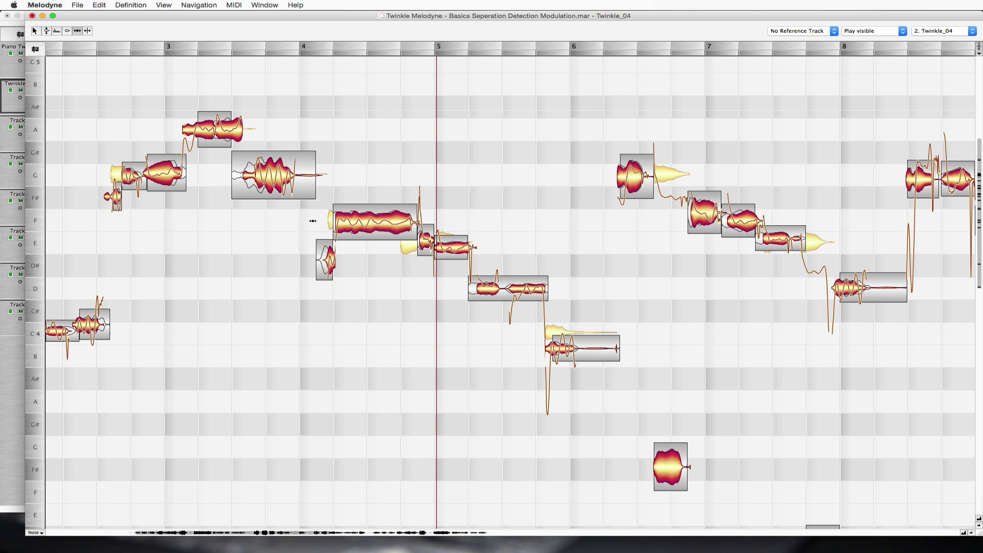
- Shorten the F note so the E starts sooner, audition it, then select all notes with the Main tool
left_click(410, 221)
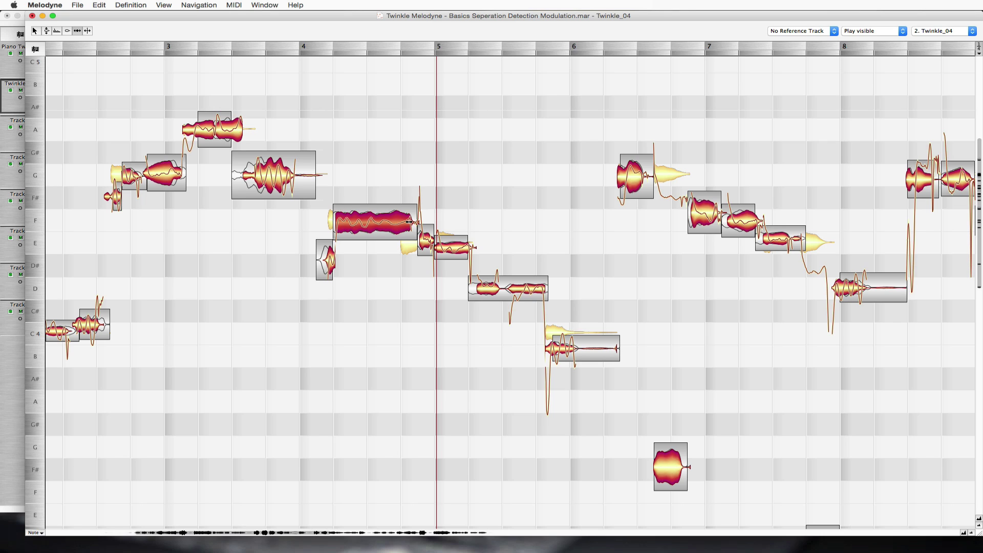
mouse_move(409, 221)
left_mouse_down()
mouse_move(364, 221)
mouse_move(392, 222)
left_mouse_up()
left_click(284, 219)
key("space")
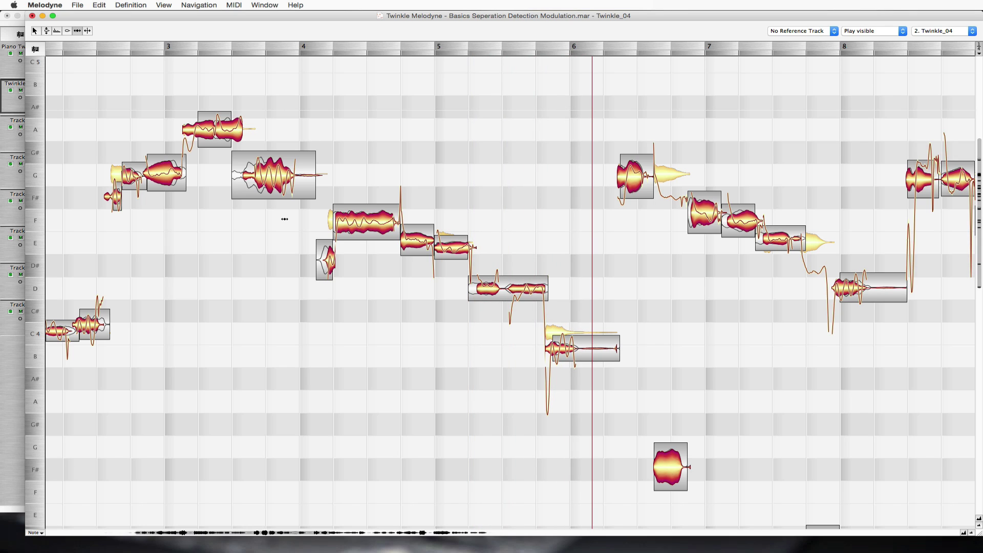
key("super+d")
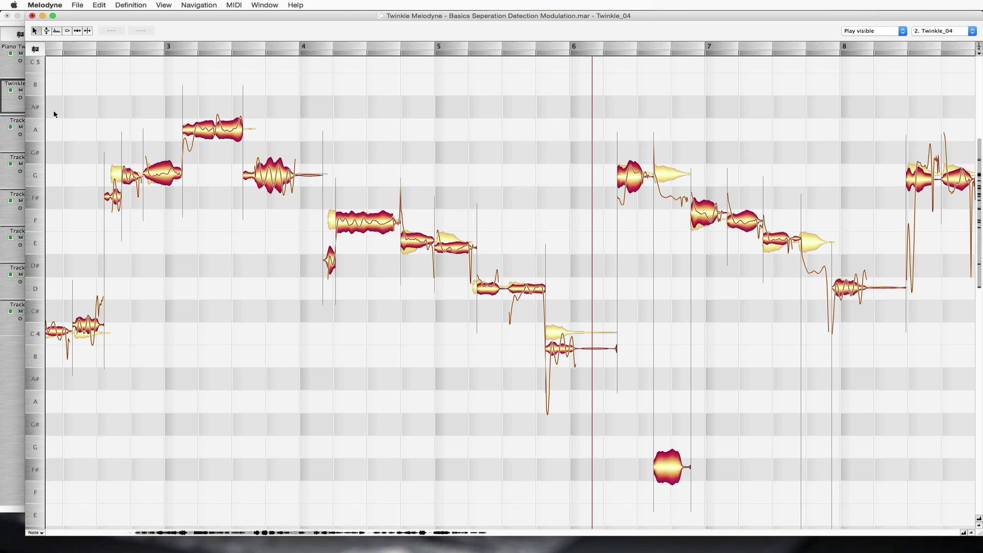
left_click_drag(54, 110, 582, 432)
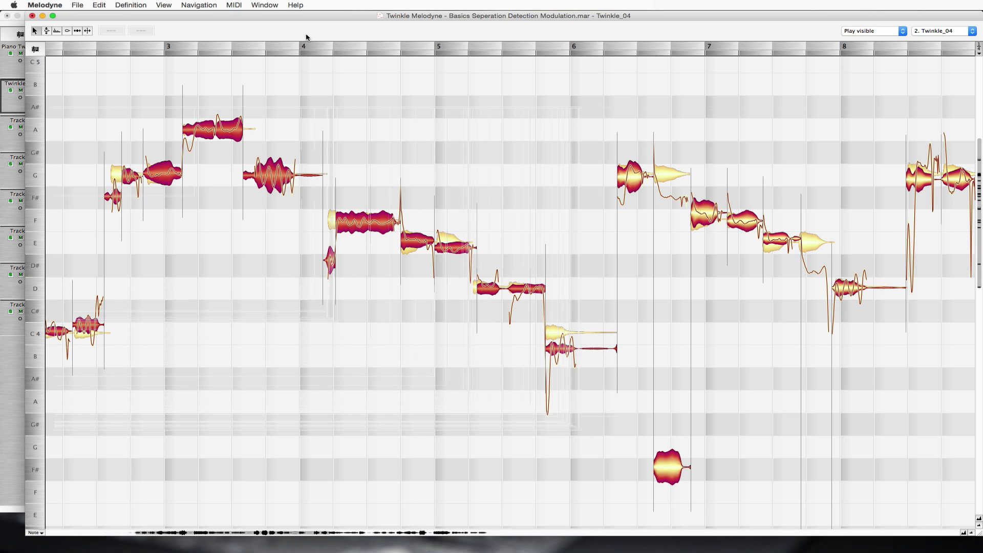
- Apply Correct Pitch with Pitch Center 87 % and Pitch Drift 70 %, then play the vocal
left_click(105, 5)
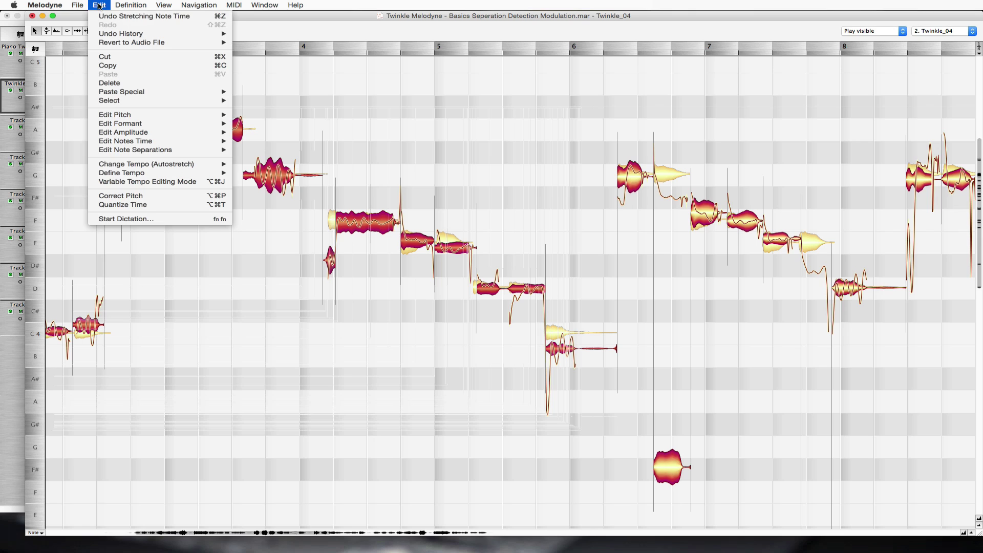
left_click(135, 196)
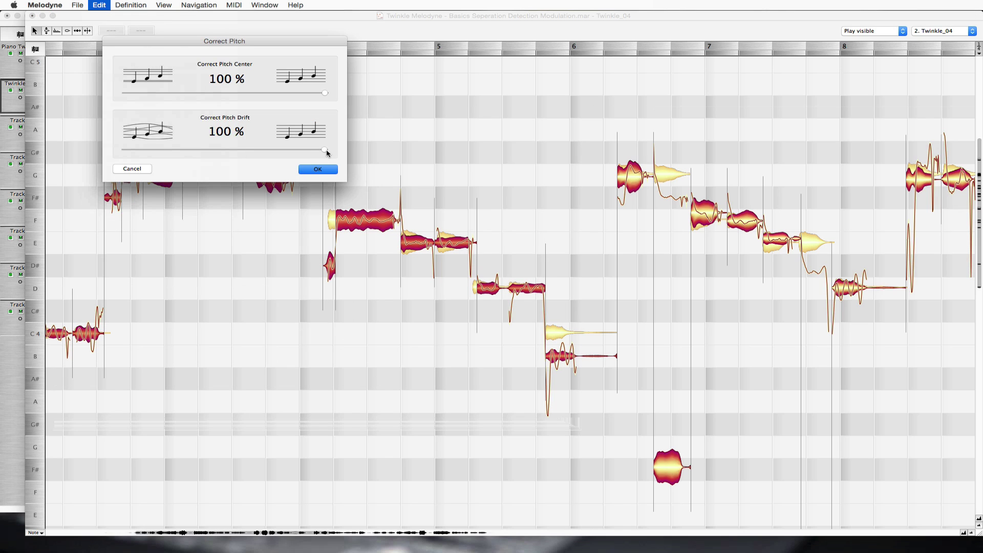
left_click_drag(325, 149, 264, 149)
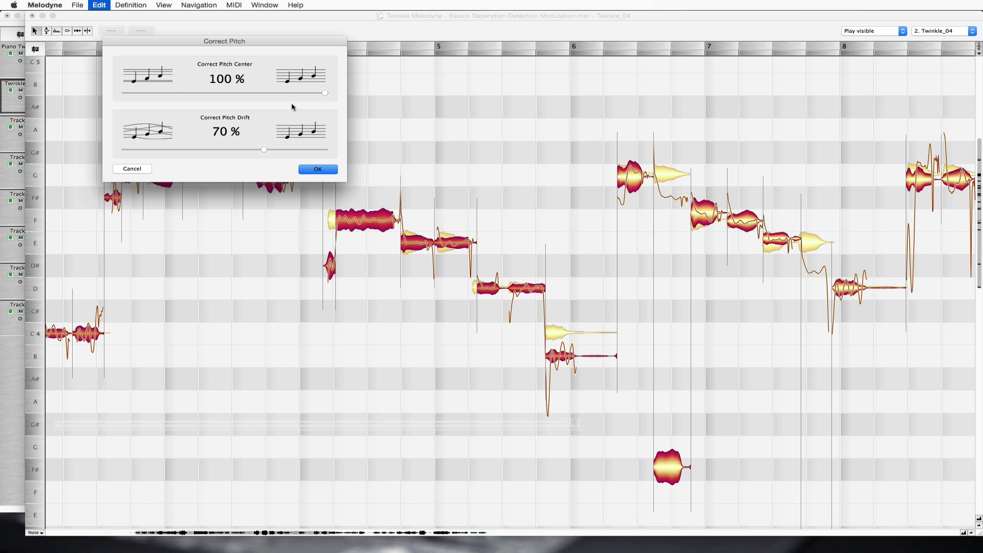
left_click_drag(327, 93, 300, 95)
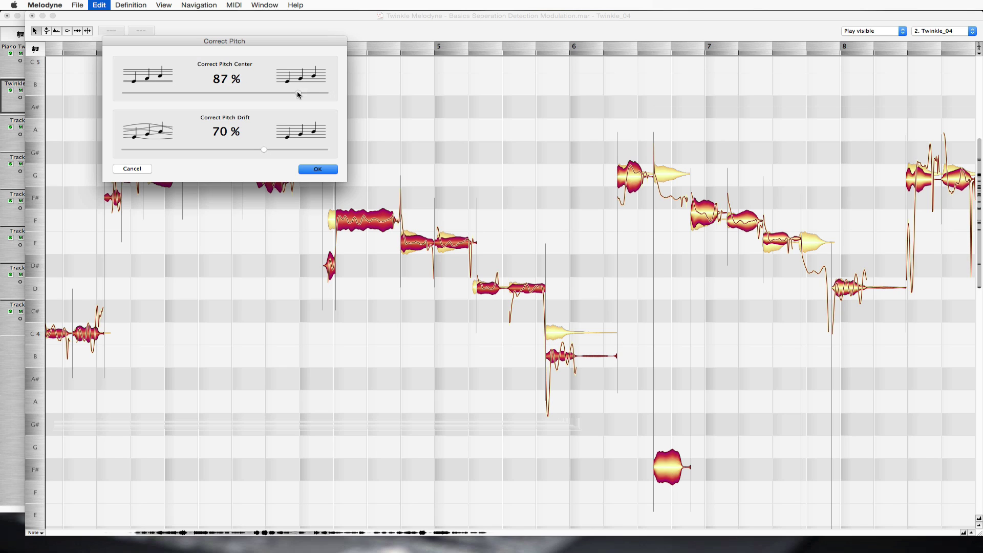
left_click(318, 169)
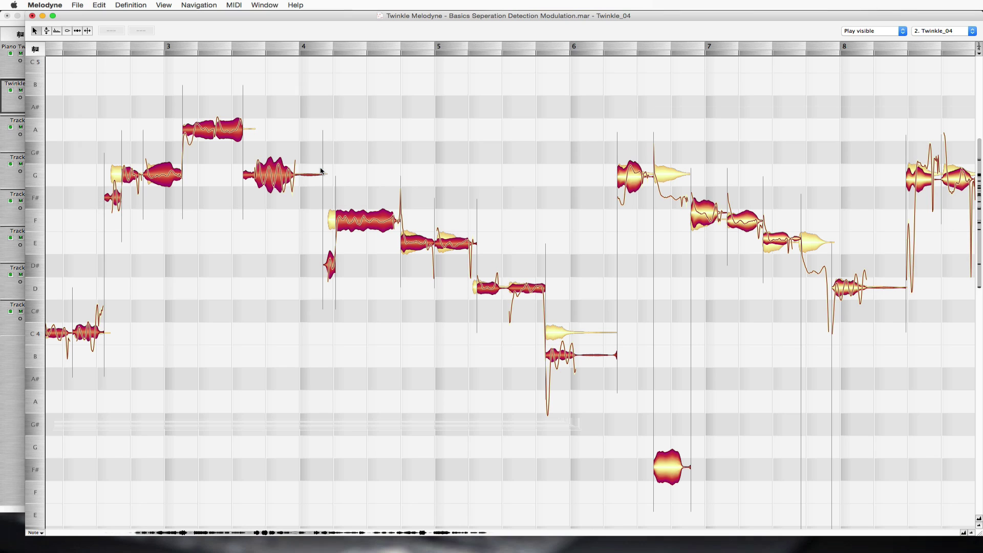
key("space")
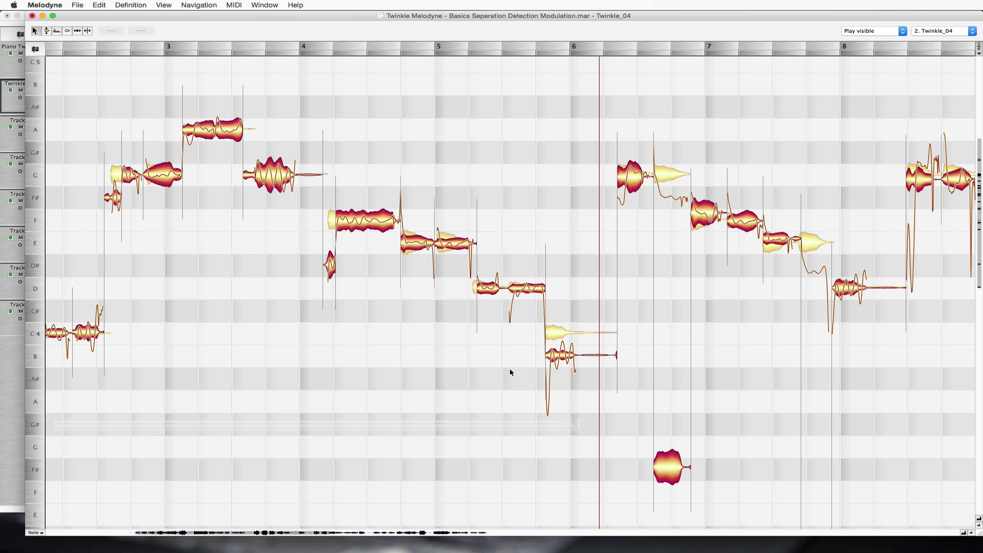
right_click(571, 217)
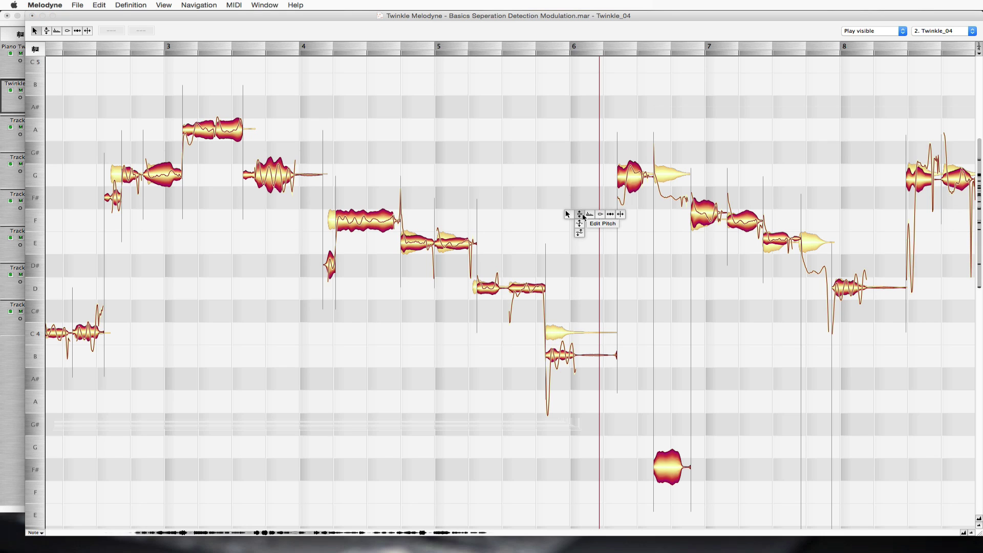
left_click(581, 214)
left_click_drag(562, 357, 560, 338)
left_click(445, 333)
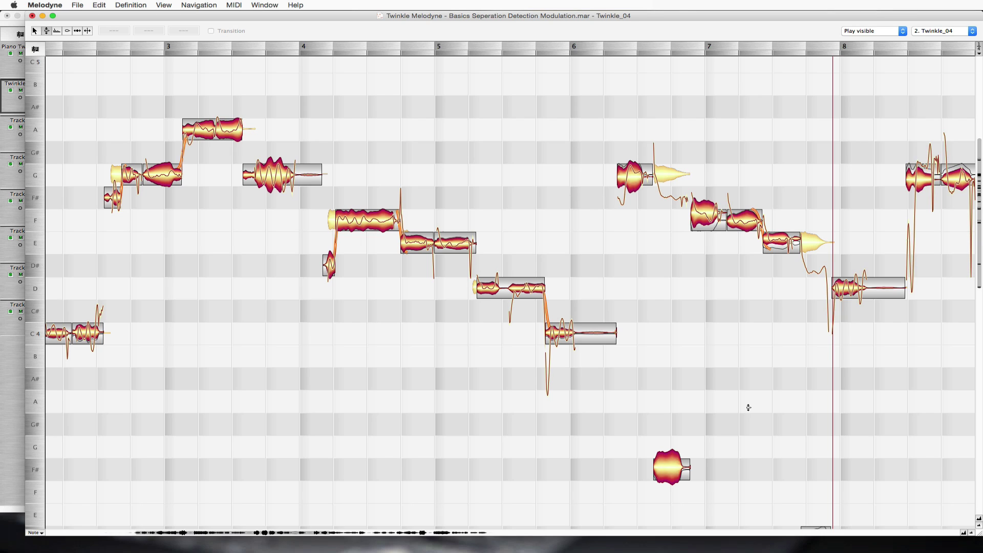
left_click(670, 464)
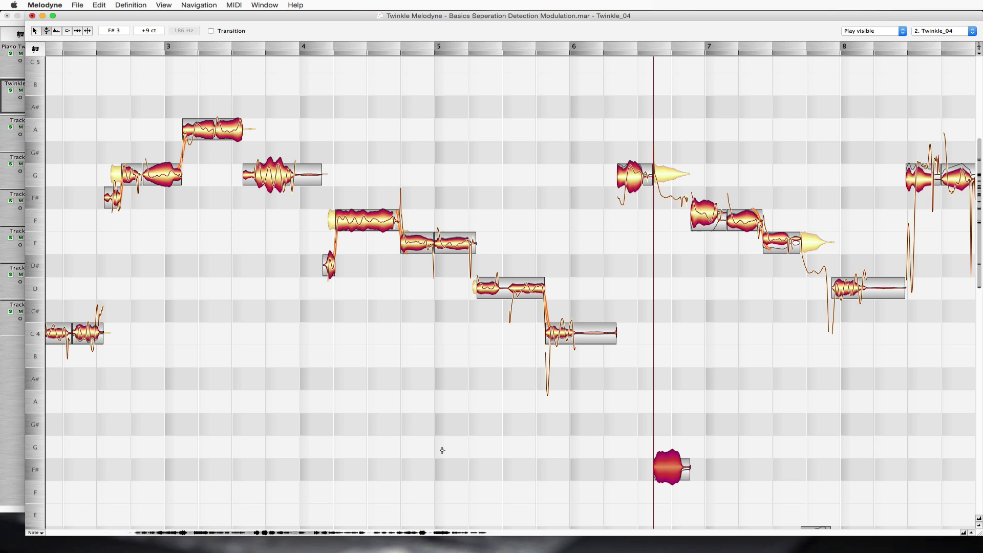
- In Correct Detection mode, move the stray F#3 and D#3 blobs up an octave to F#4 and D#4
left_click(706, 370)
scroll(706, 370, "down", 1)
scroll(706, 371, "down", 2)
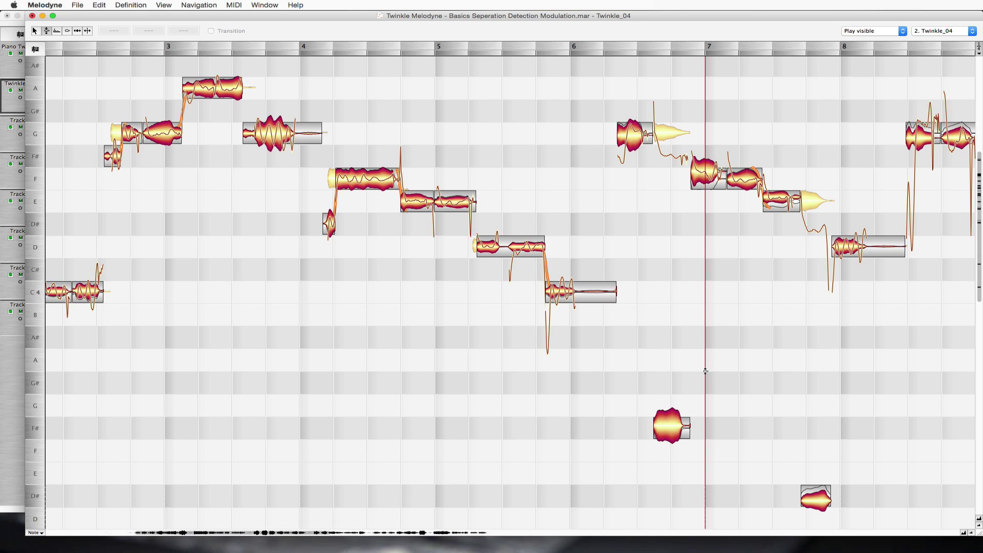
left_click(136, 6)
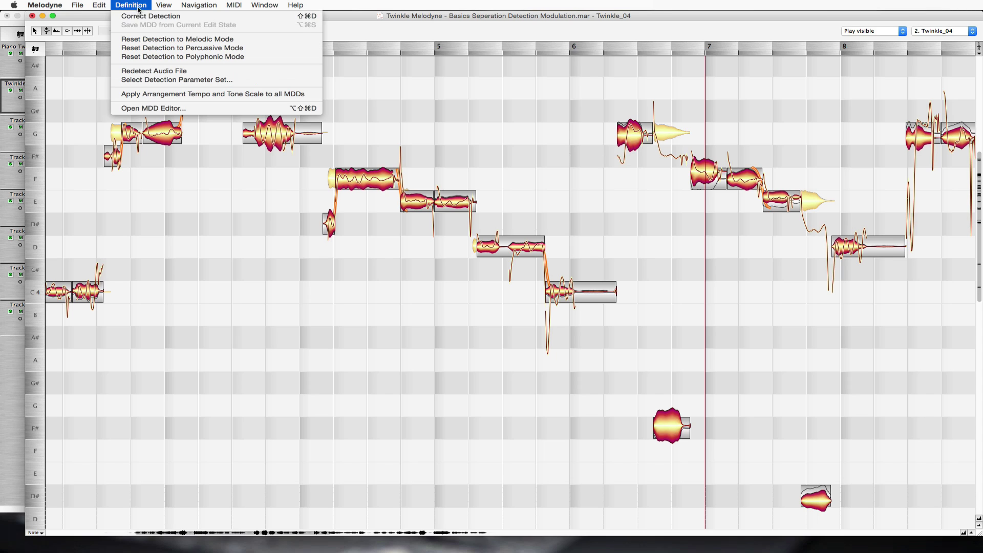
left_click(152, 17)
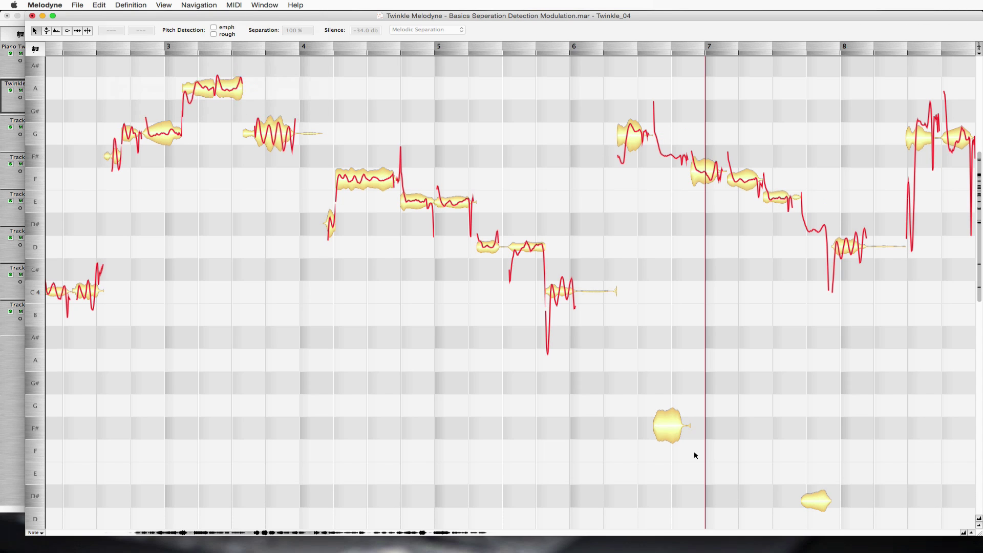
left_click_drag(670, 429, 670, 153)
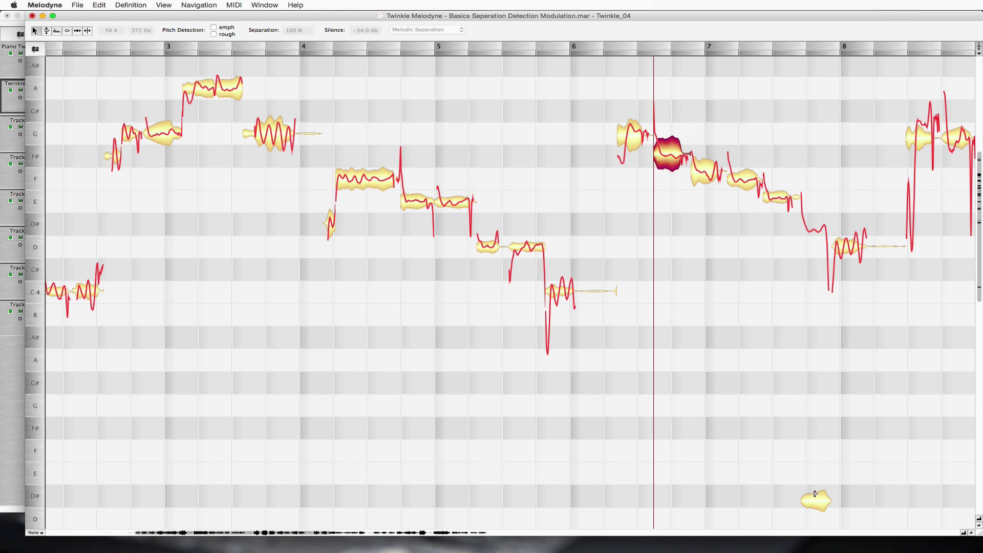
left_click_drag(815, 499, 815, 227)
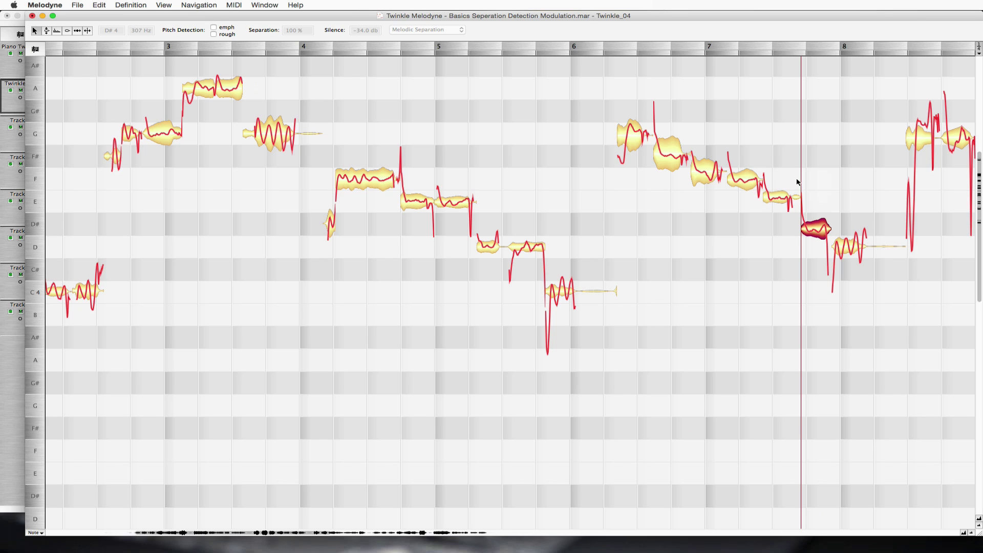
- With the Pitch tool, raise F#4 to G4 and D#4 to E4, then play from around bar 6
right_click(526, 124)
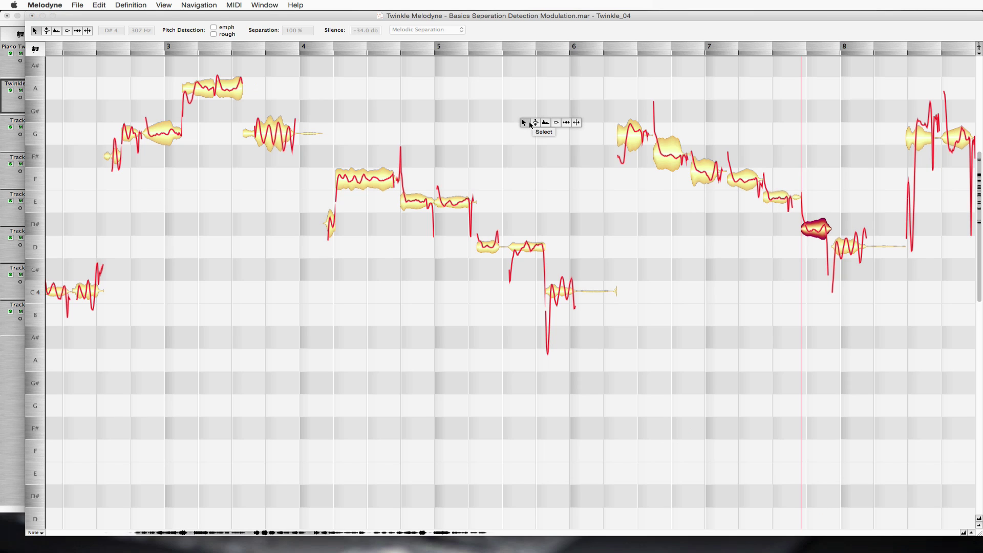
mouse_move(536, 125)
left_click(537, 124)
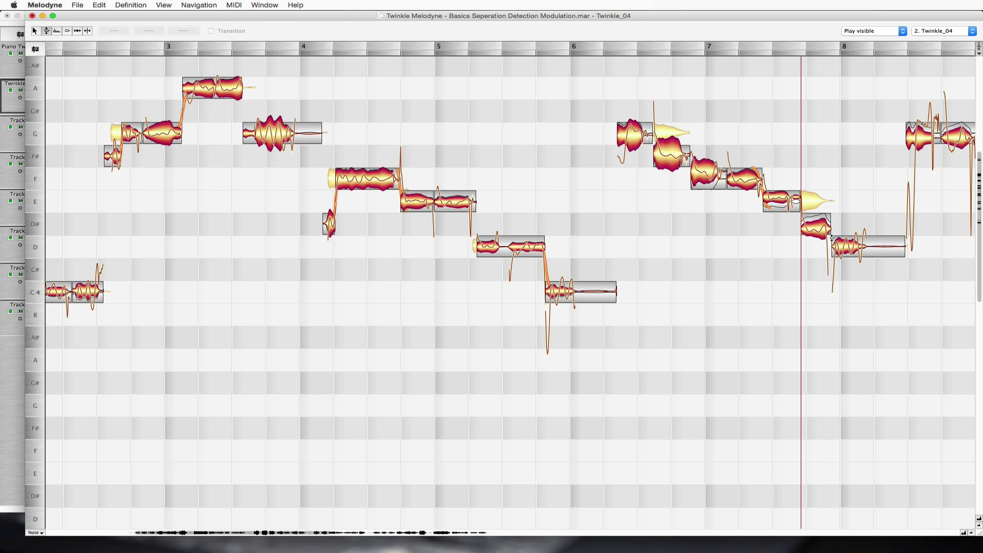
left_click_drag(656, 142, 657, 121)
left_click_drag(820, 235, 821, 212)
left_click(577, 112)
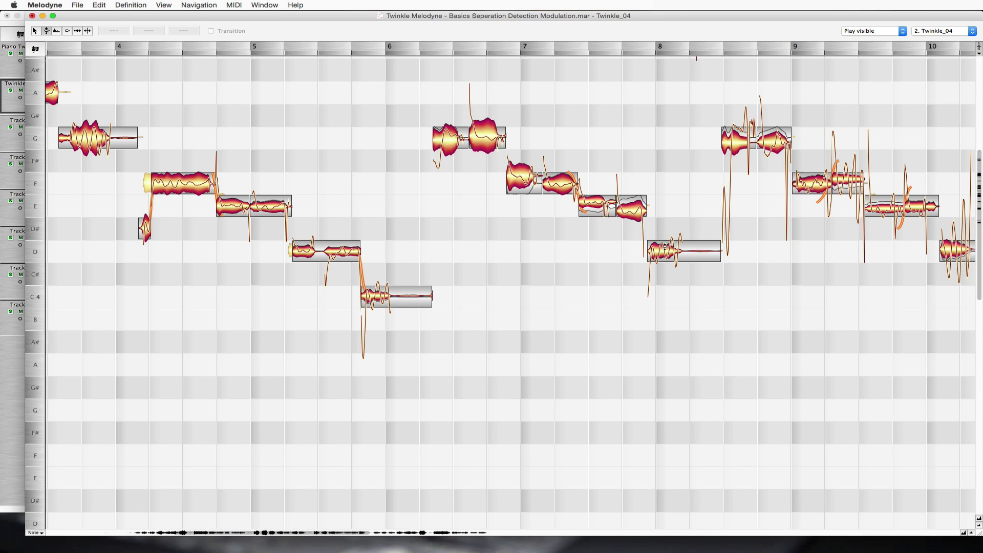
- Audition each note from the D at bar 8 back to the first G after bar 6
left_click(666, 249)
left_click(628, 210)
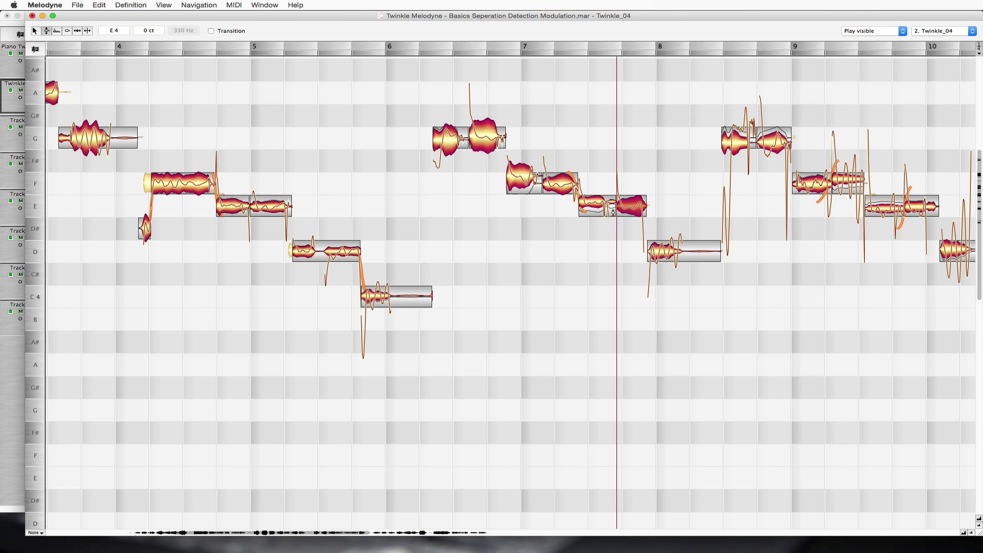
left_click(594, 203)
left_click(557, 184)
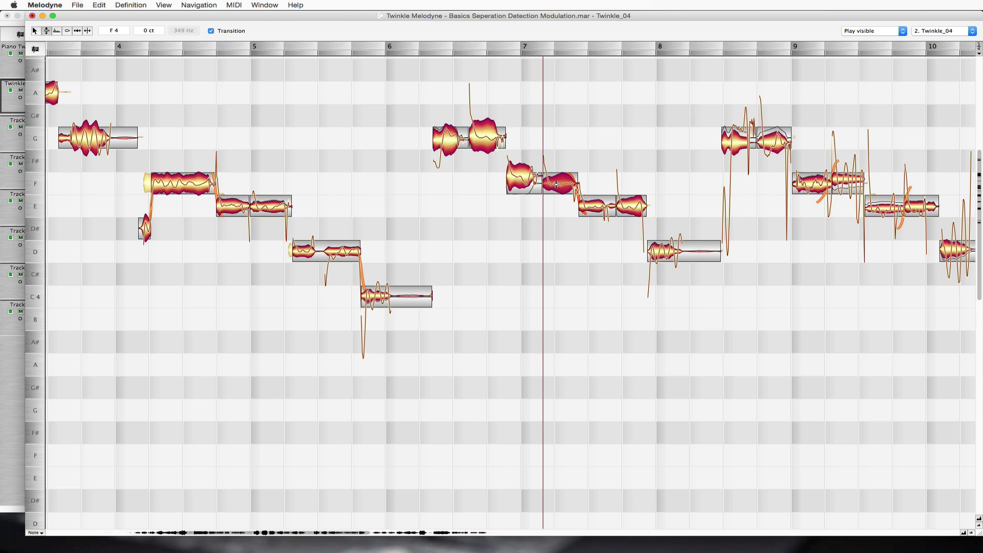
left_click(519, 176)
left_click(488, 139)
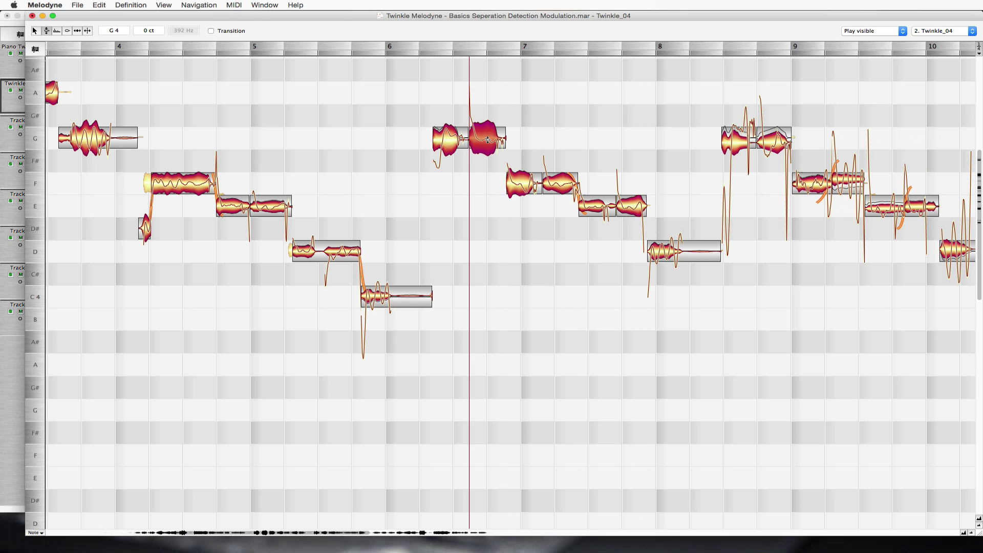
left_click(455, 135)
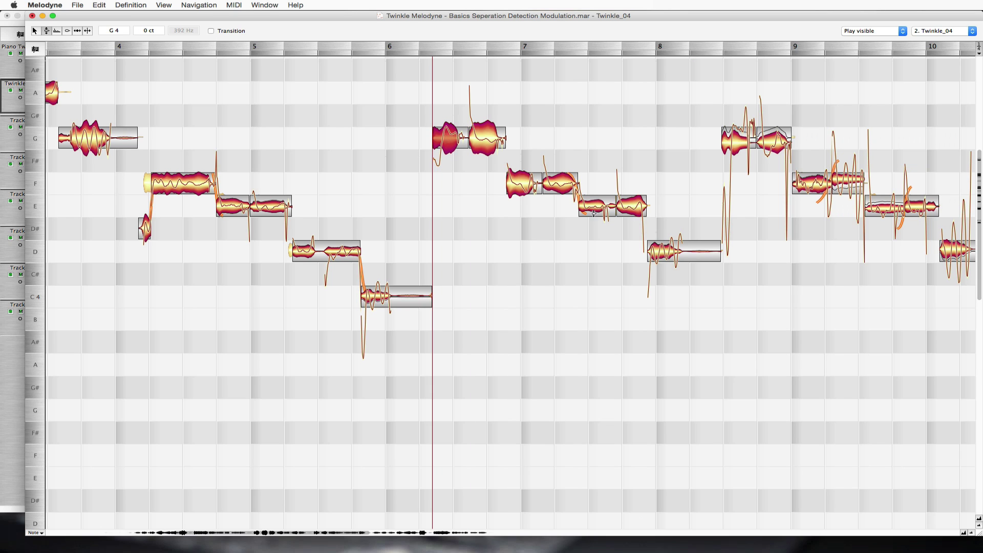
left_click(363, 58)
scroll(639, 74, "right", 5)
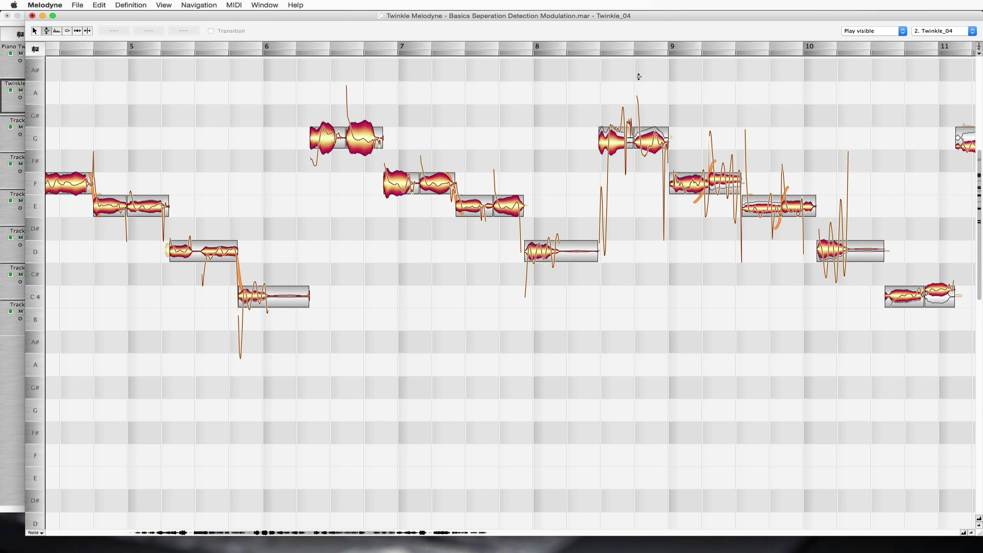
scroll(639, 77, "right", 1)
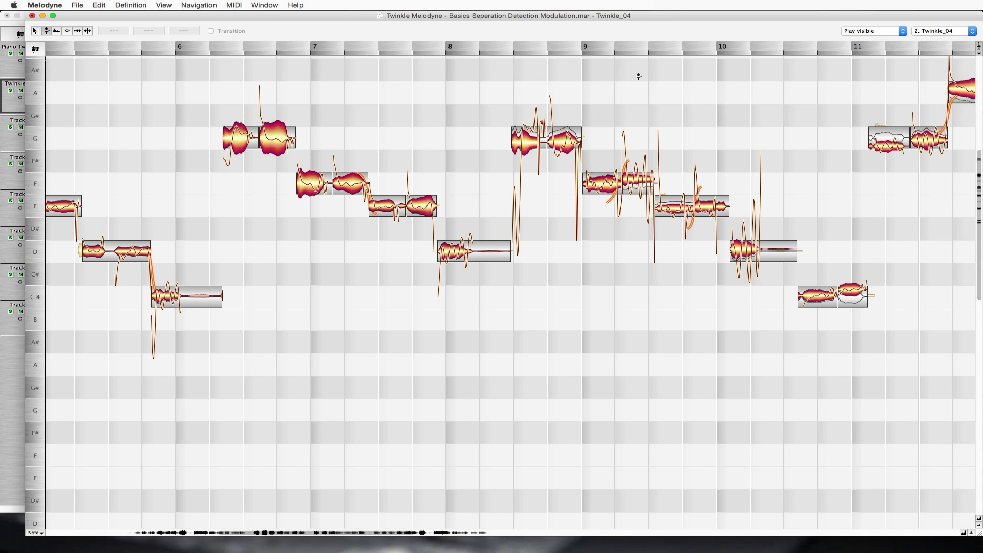
left_click(504, 105)
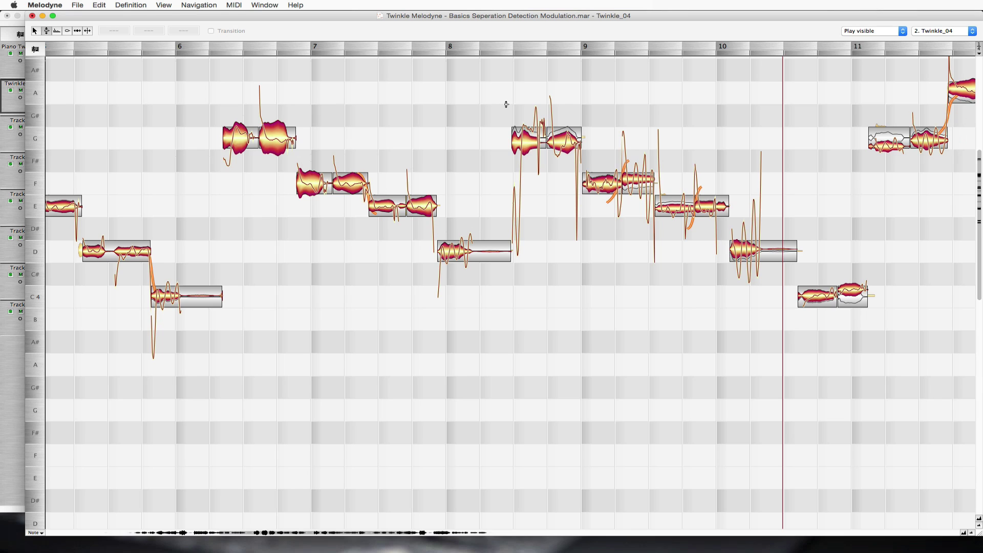
double_click(731, 122)
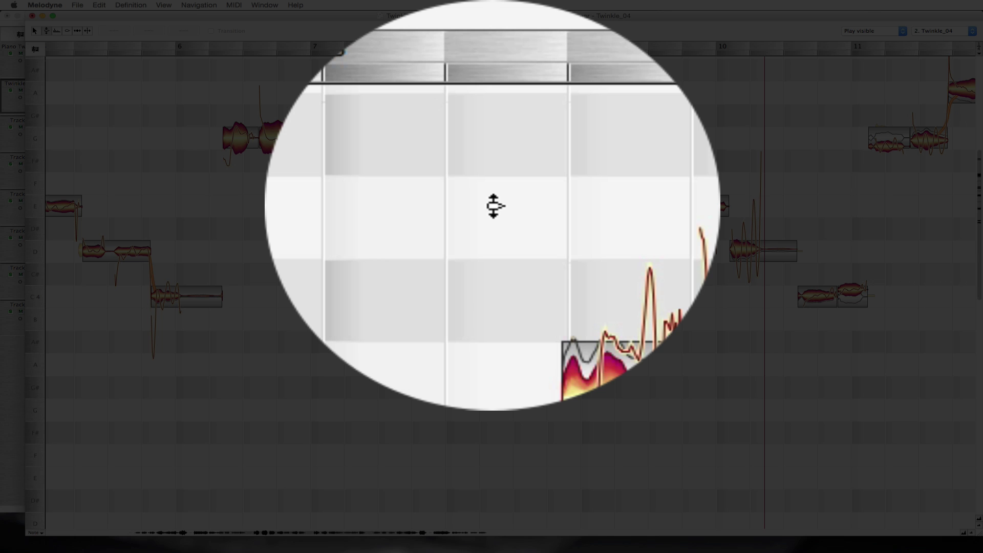
- With the Pitch Modulation tool, reduce the vibrato on the first G near bar 8.5 and play it back
right_click(515, 98)
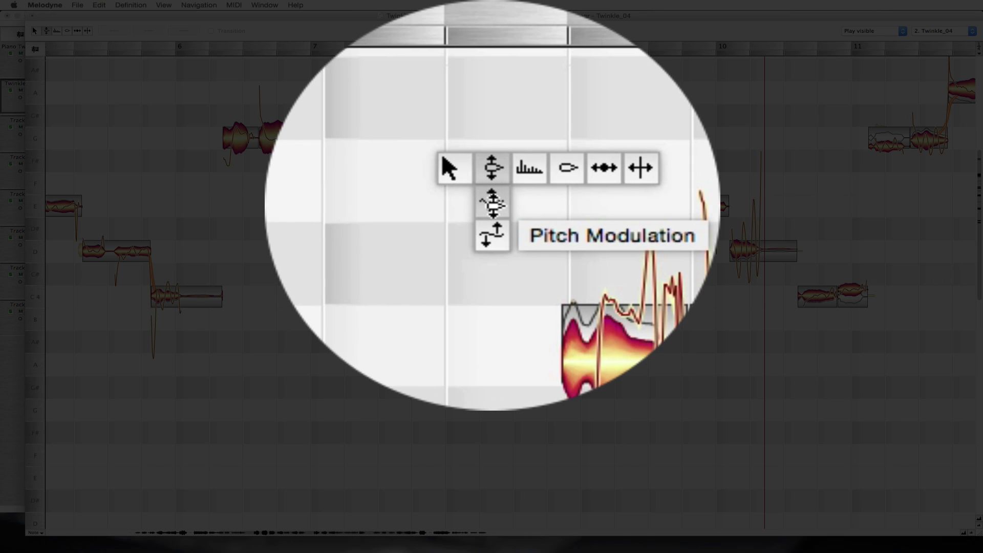
left_click(493, 205)
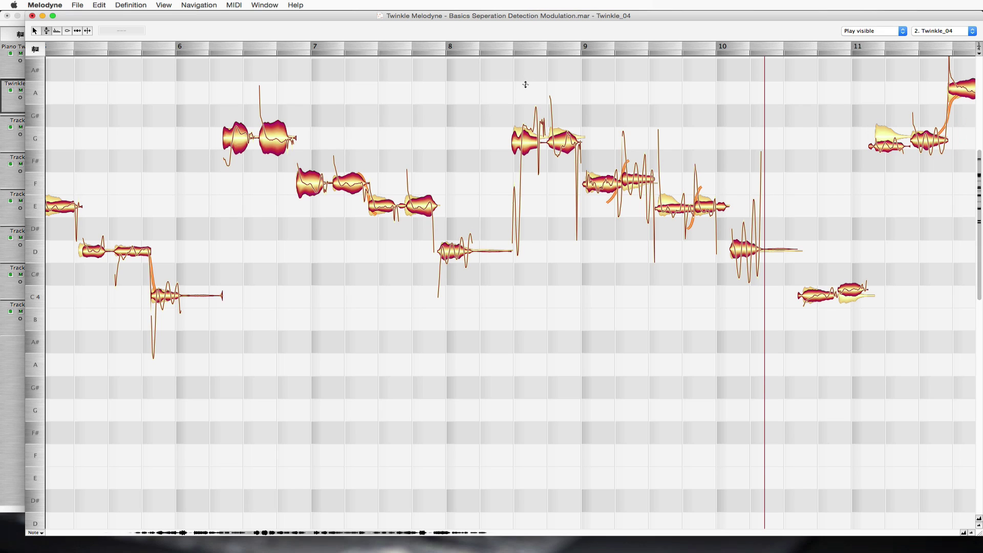
left_click(527, 146)
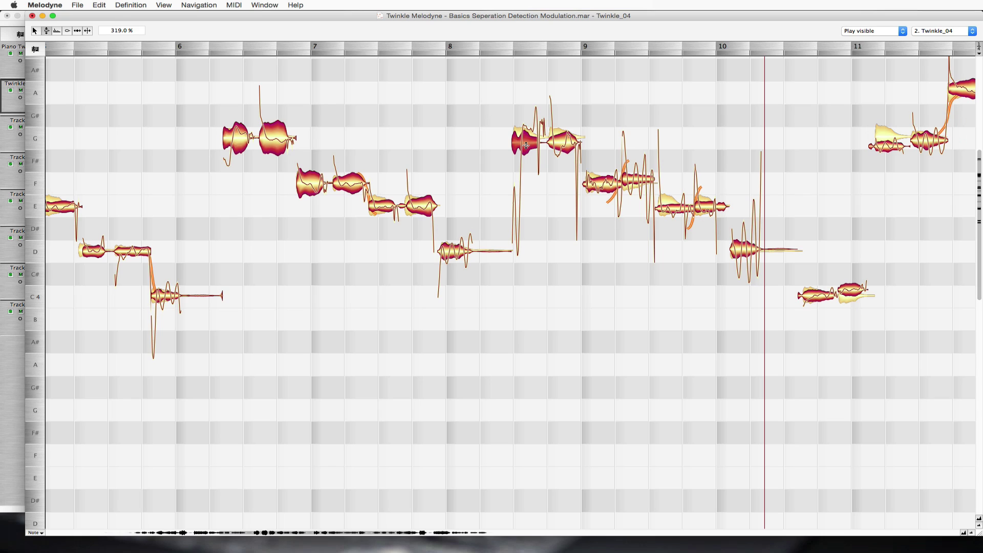
left_click_drag(527, 146, 527, 255)
key("space")
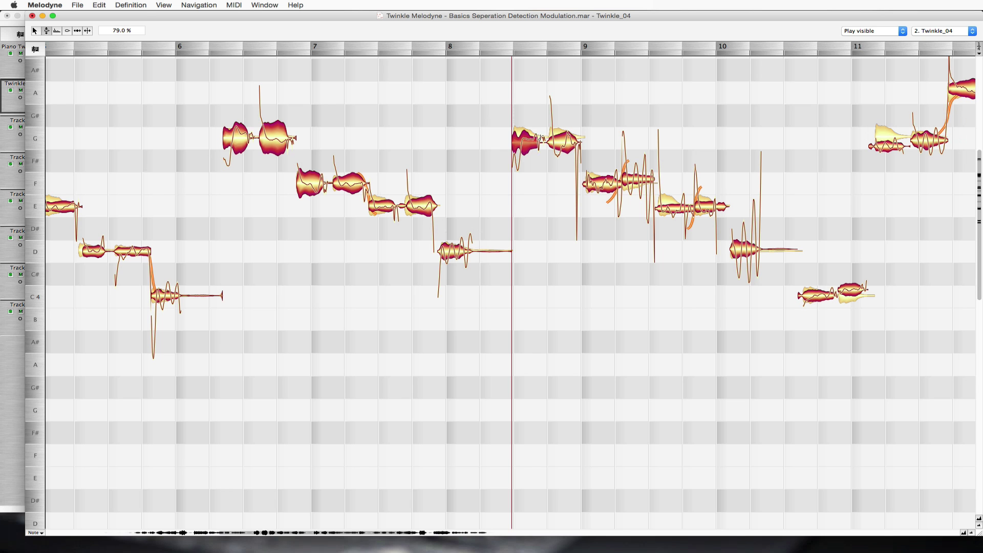
double_click(496, 124)
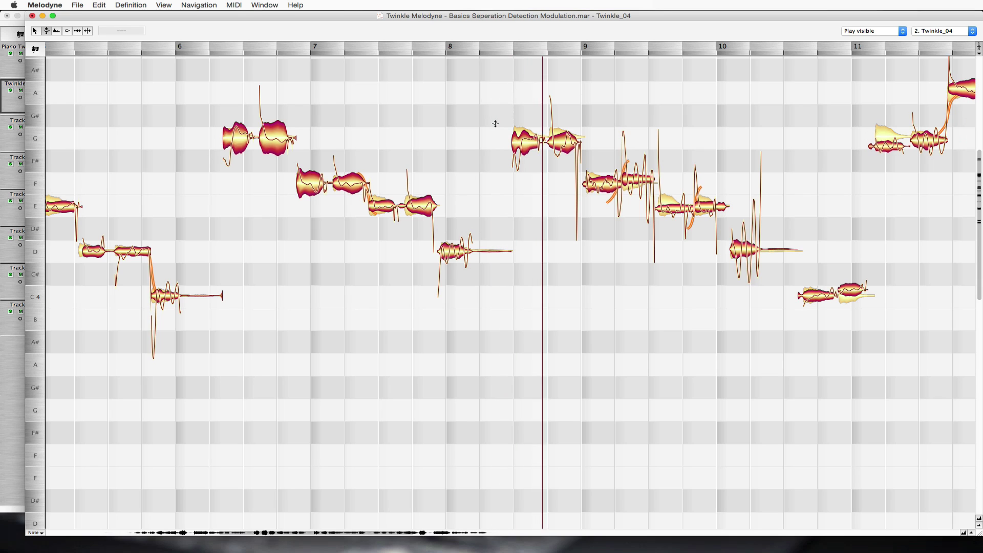
- Cut the second G note's vibrato to about 55% and play back both G notes
left_click(566, 142)
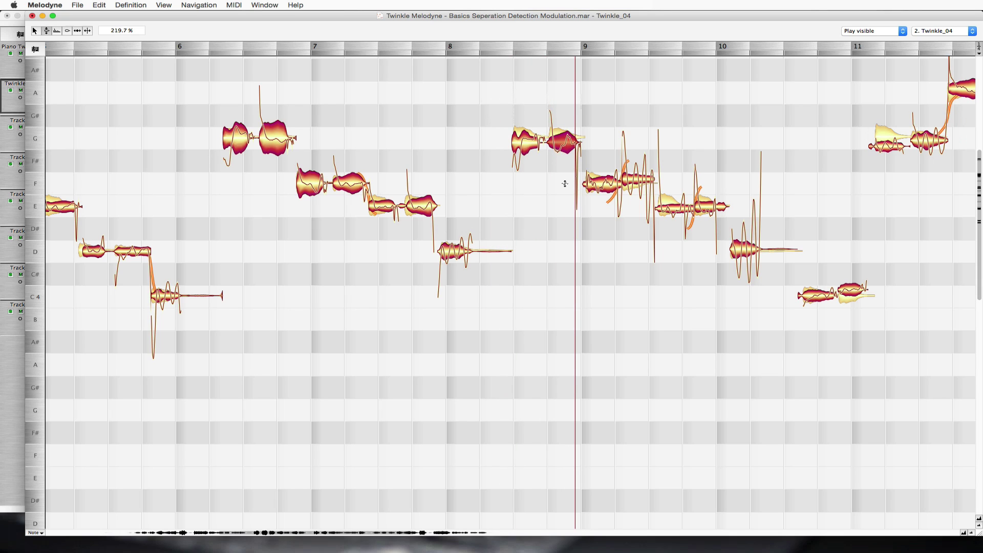
left_click_drag(565, 184, 549, 262)
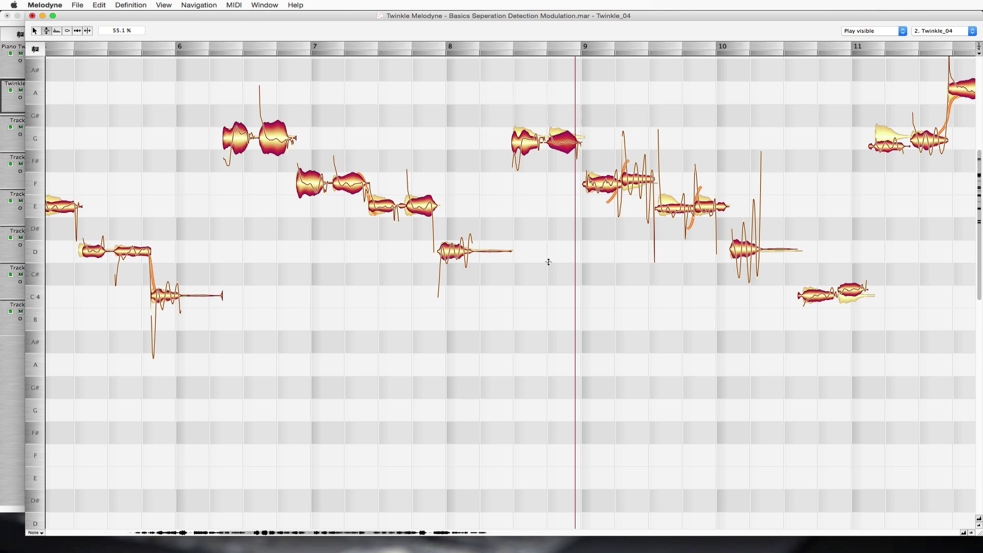
left_click(547, 262)
left_click(486, 127)
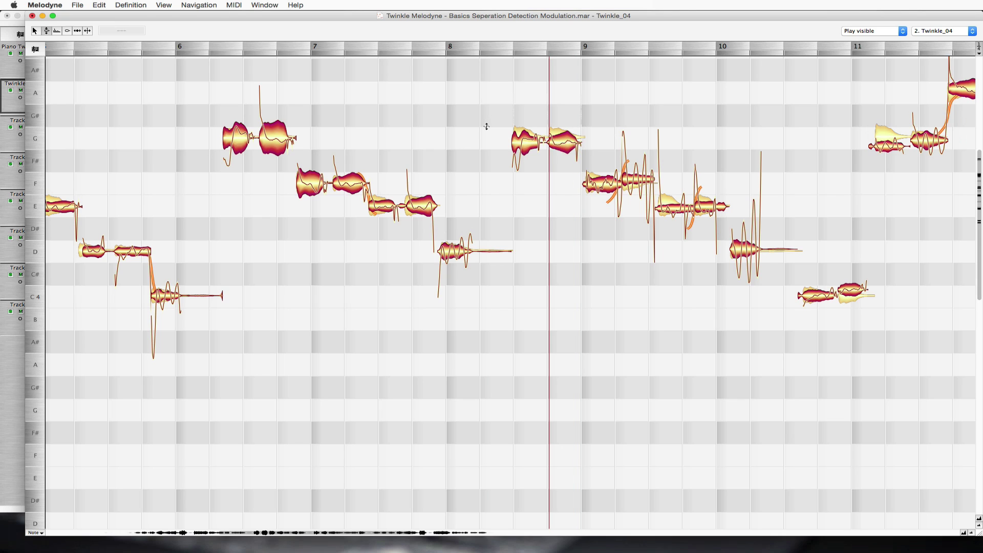
double_click(487, 126)
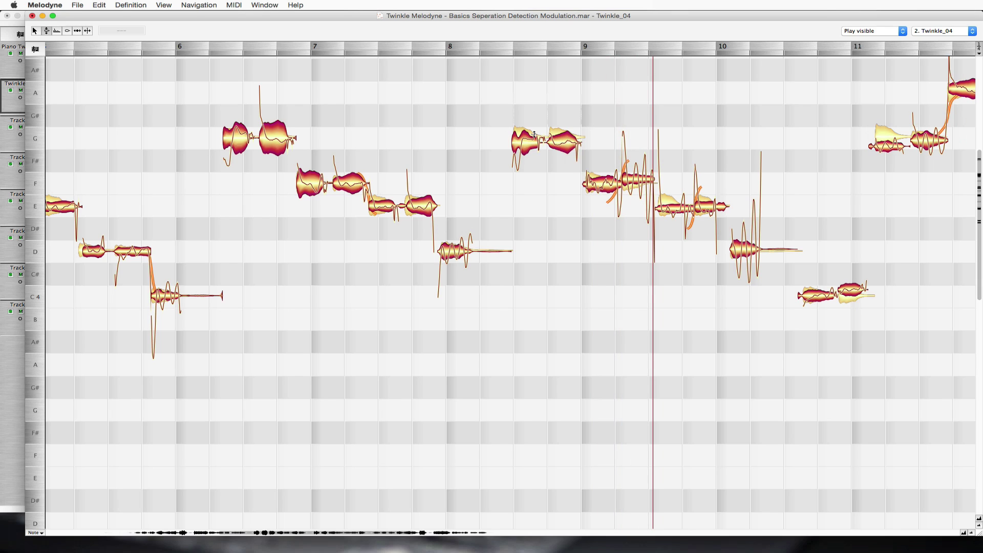
- Flatten the vibrato of the bar-9 note, then play the phrase back from bar 9
left_click_drag(599, 151, 647, 213)
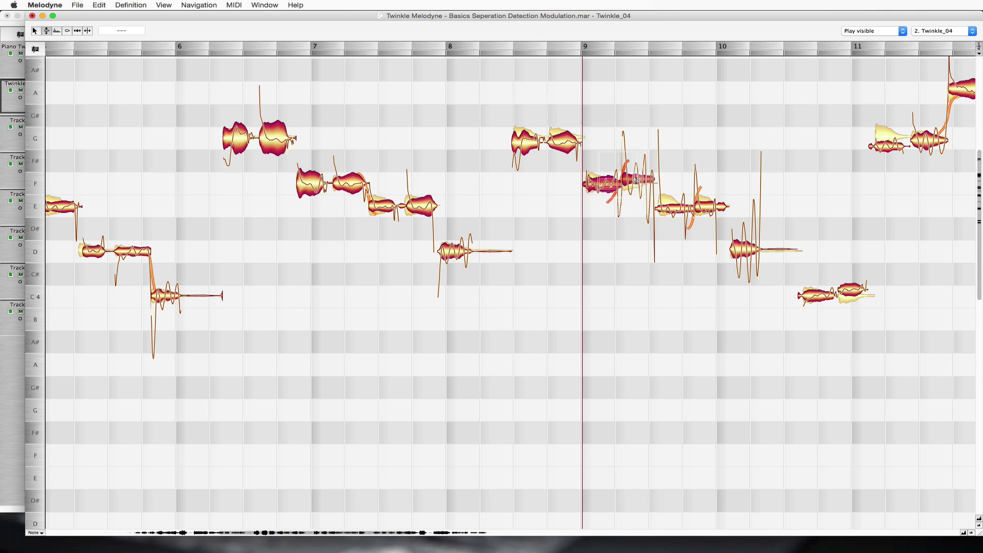
left_click_drag(637, 181, 629, 330)
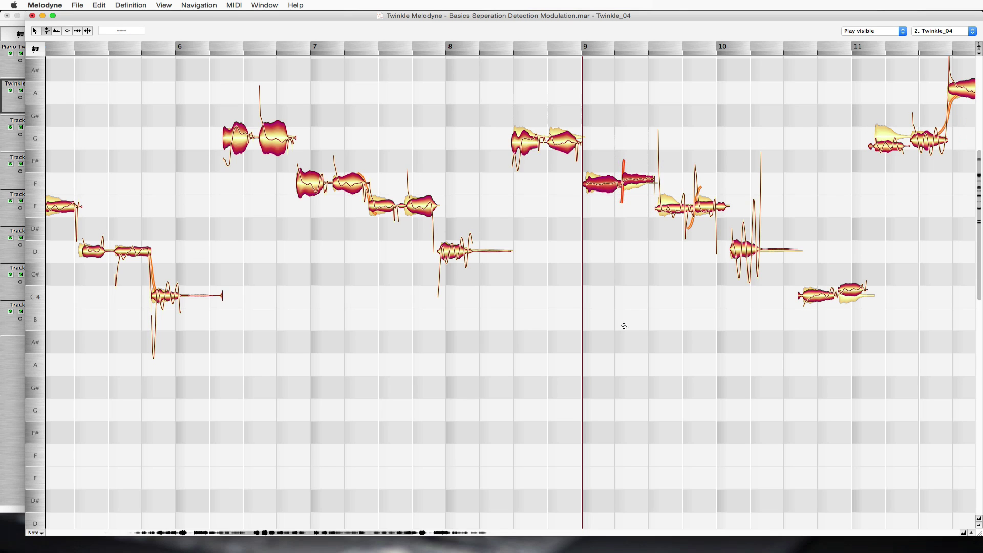
key("space")
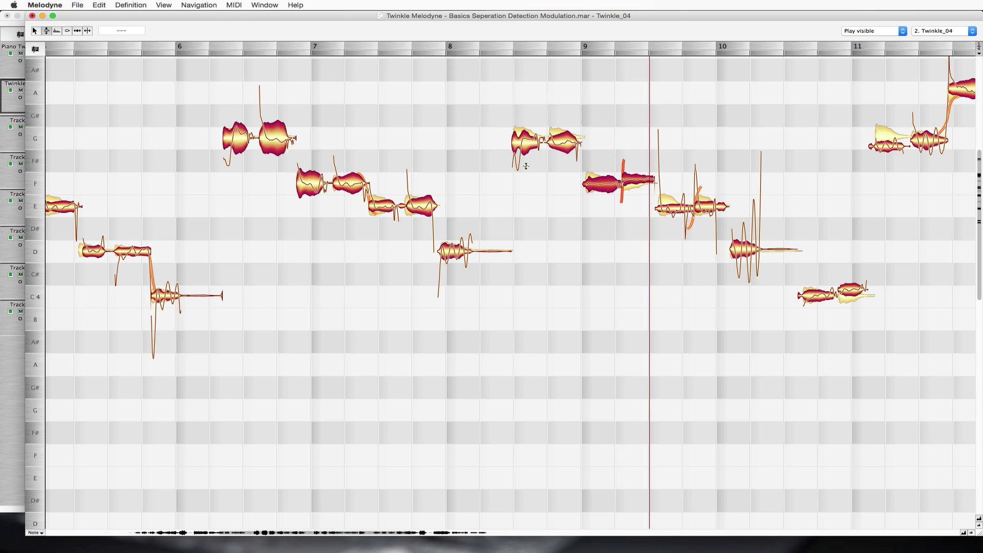
double_click(513, 100)
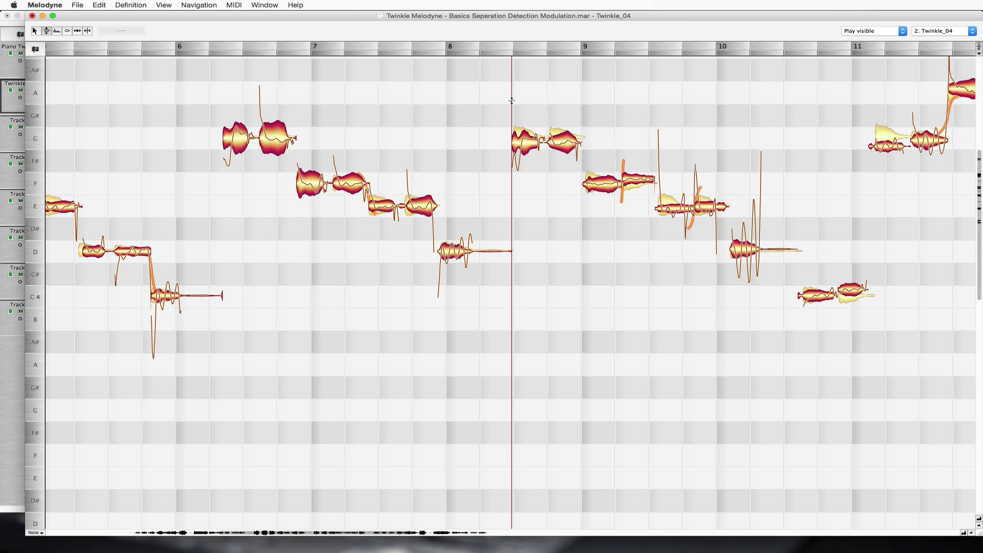
double_click(586, 106)
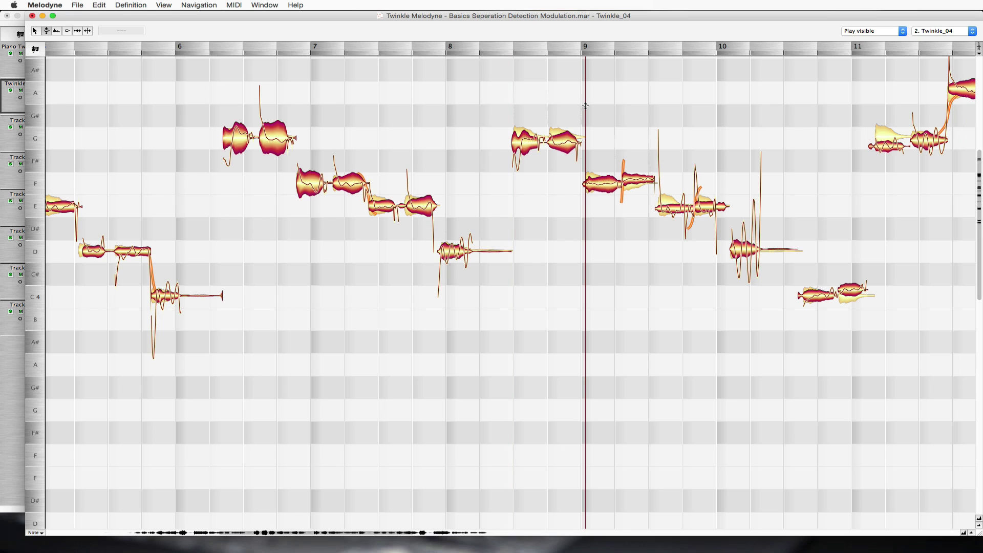
key("space")
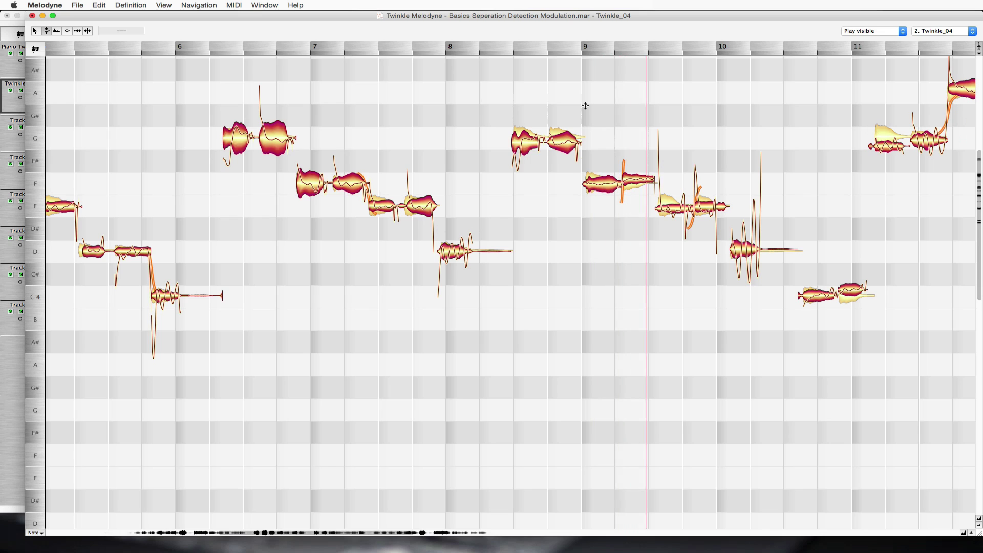
key("space")
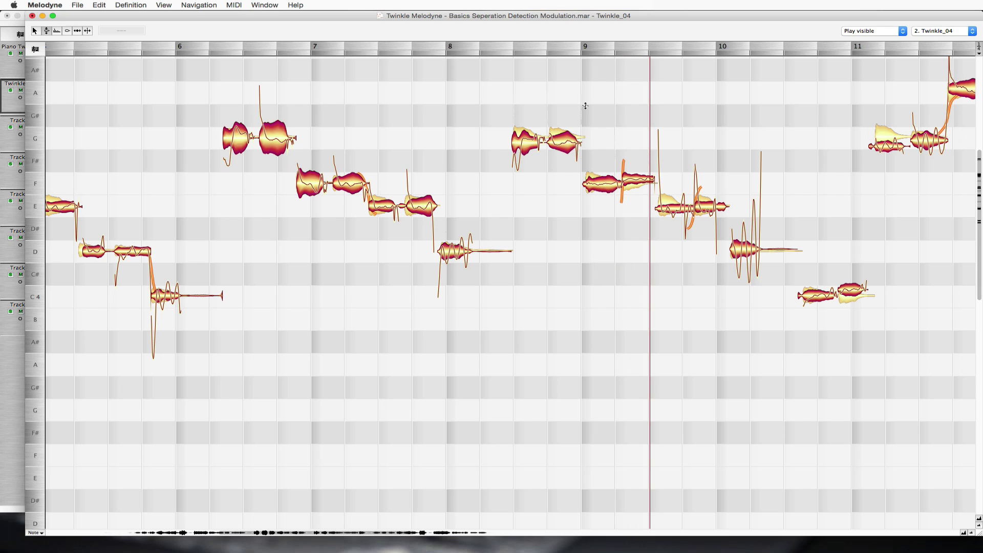
- Raise the pitch modulation of the F note at bar 9
left_click(637, 179)
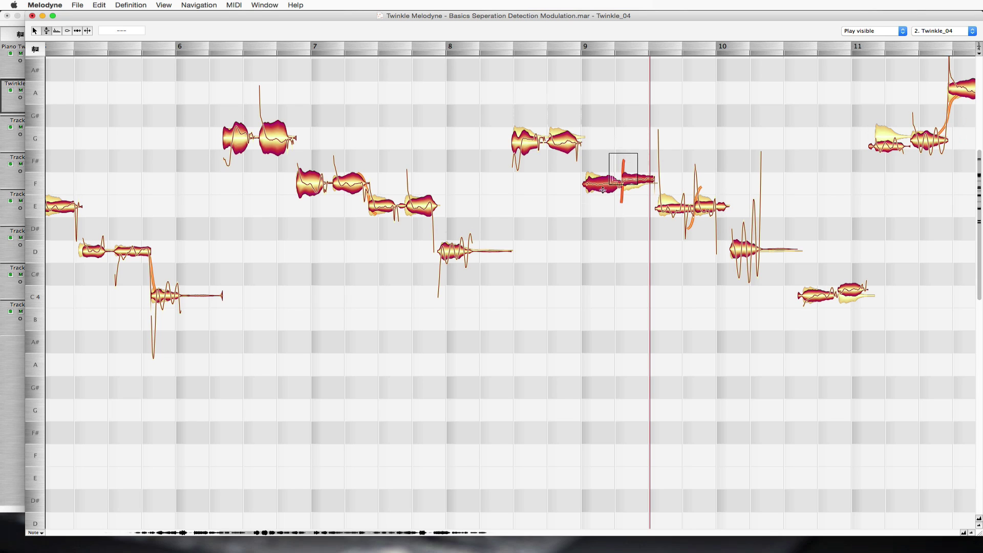
left_click_drag(637, 180, 631, 149)
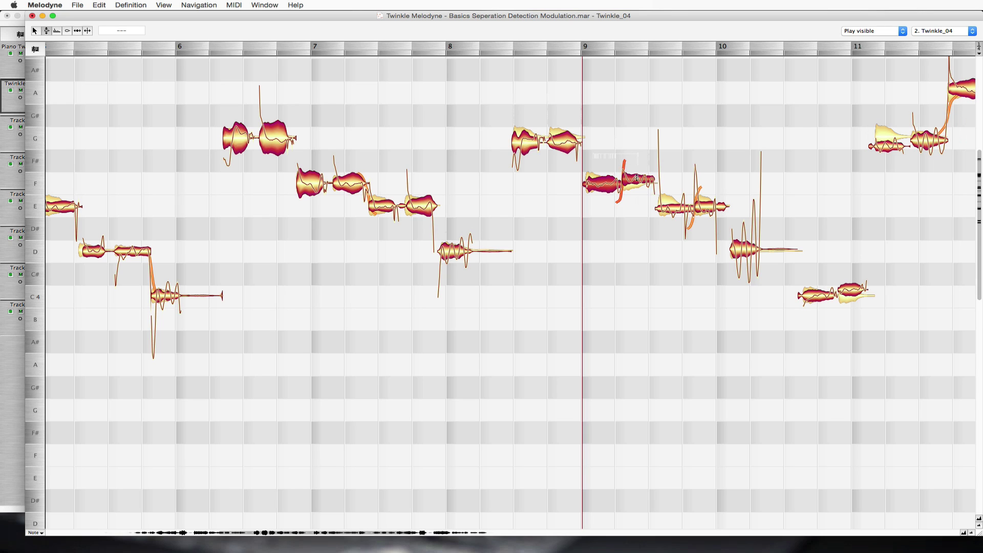
left_click(501, 115)
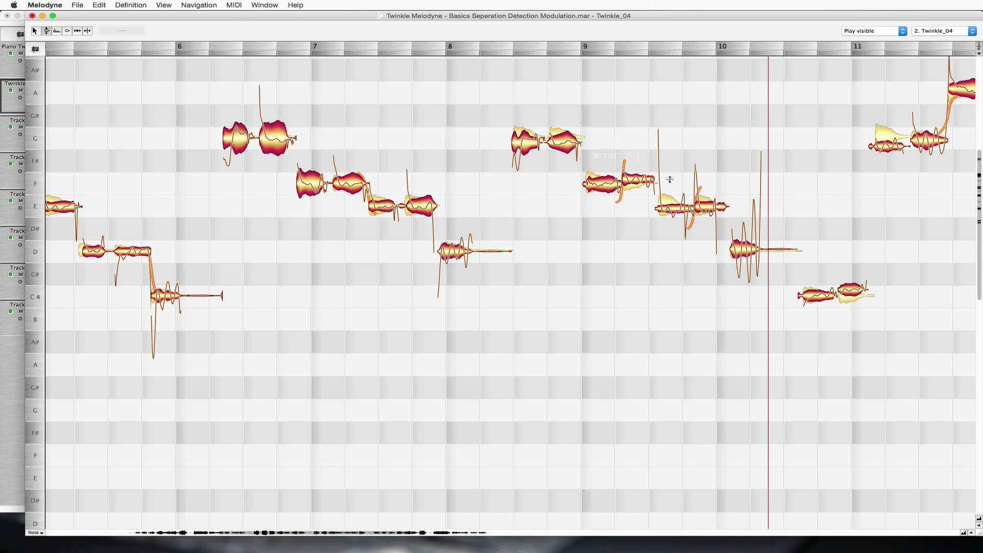
- Reduce the pitch modulation of the E and D notes following bar 9
left_click_drag(671, 180, 755, 279)
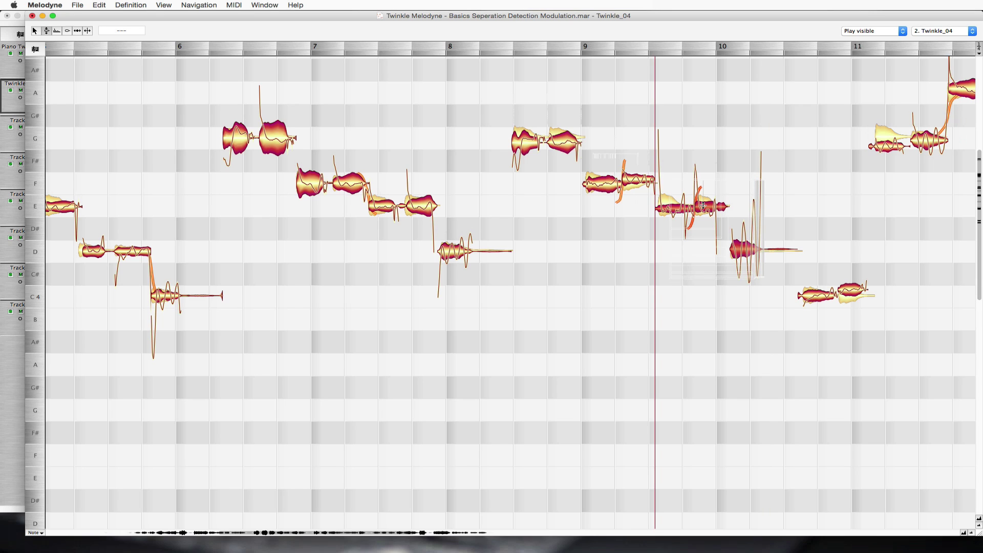
left_click_drag(704, 205, 698, 307)
left_click(604, 218)
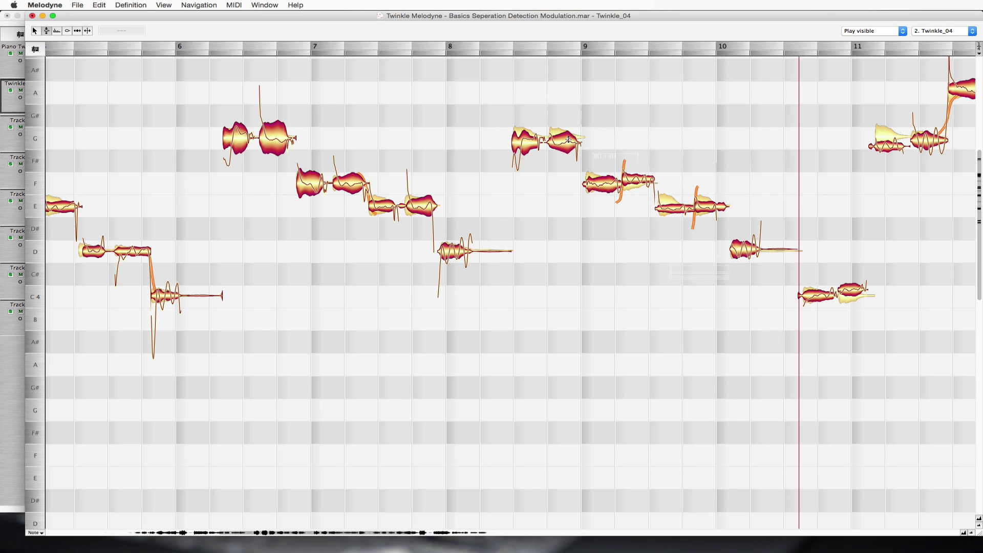
- Select all notes and switch to the Edit Pitch tool
key("super+a")
right_click(515, 94)
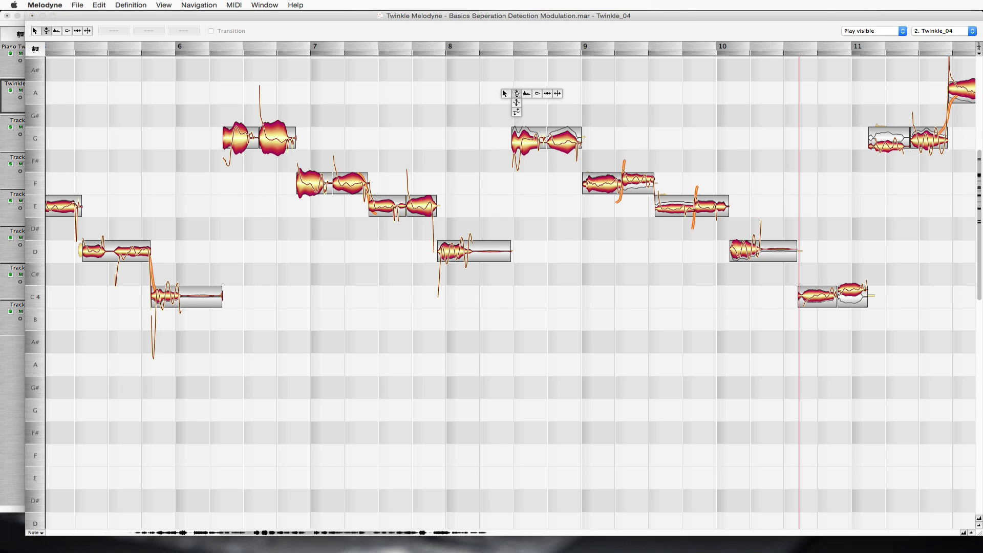
left_click(516, 93)
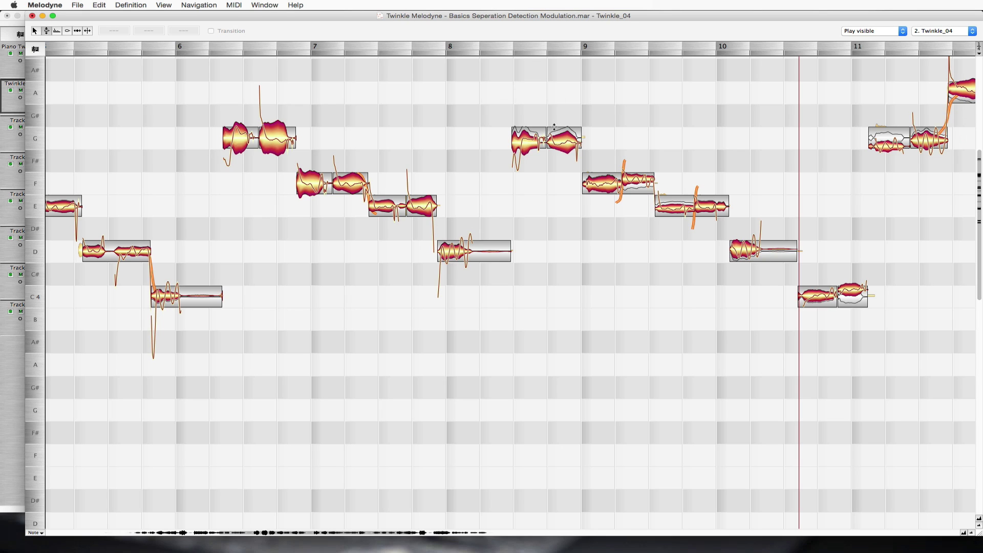
- Check the pitches of the two G notes, the F, the E and the D at bar 10
left_click(529, 142)
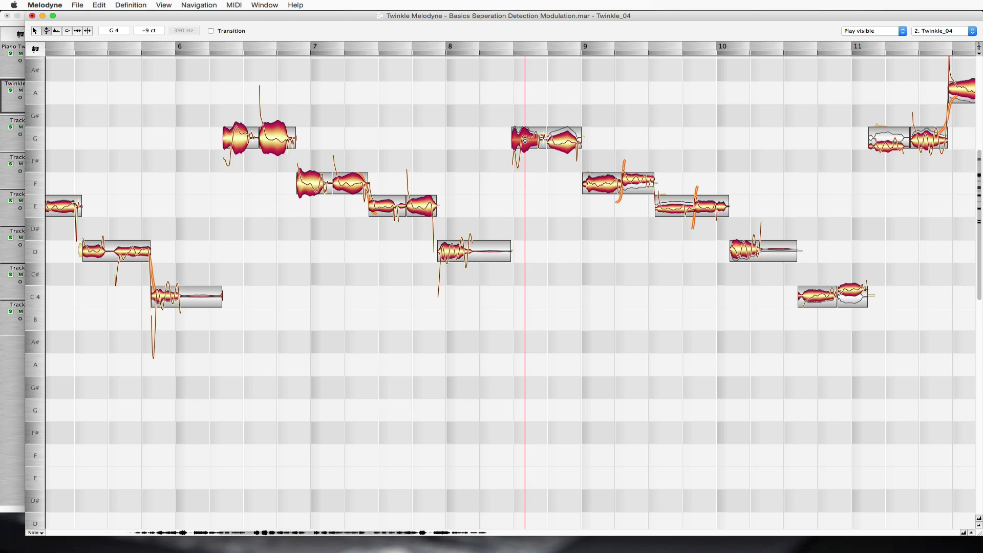
left_click(557, 142)
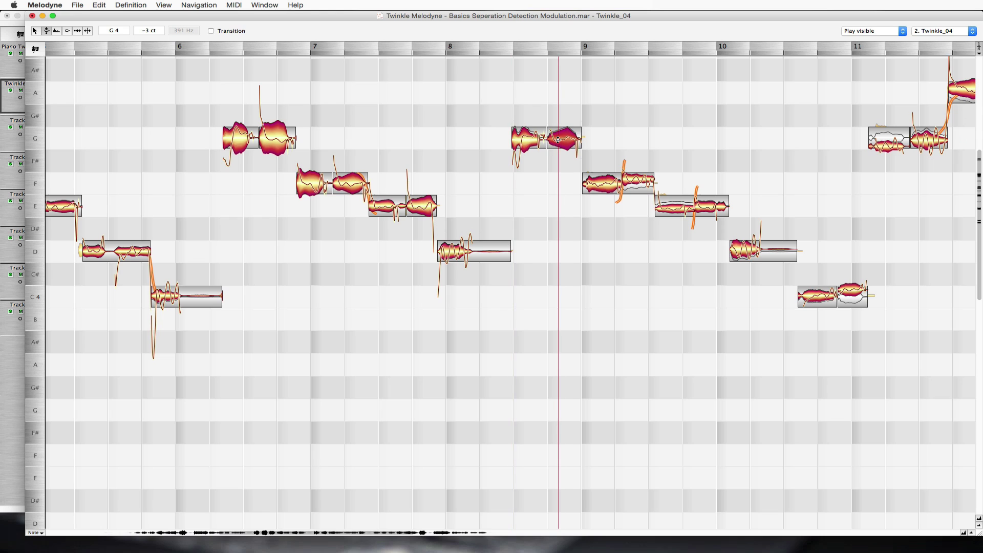
left_click(635, 180)
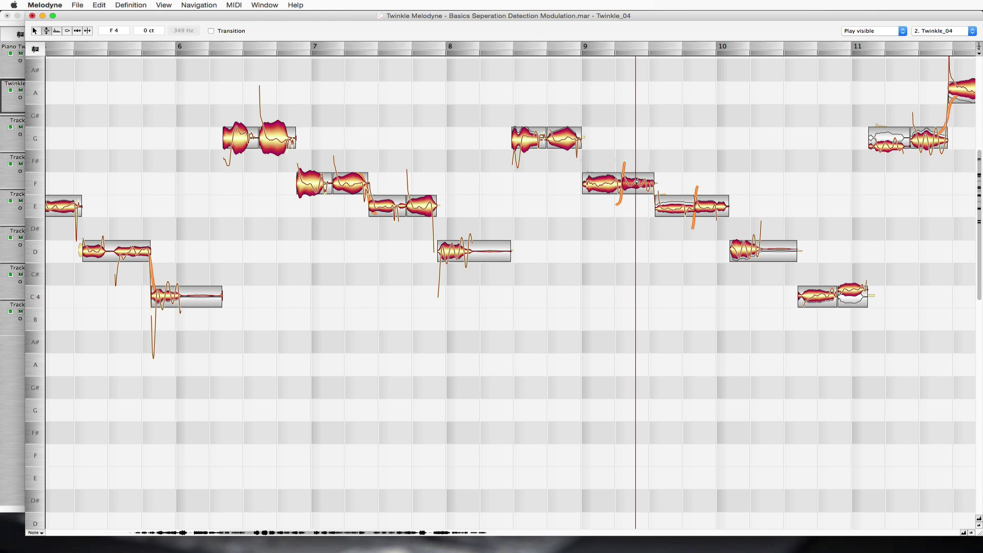
left_click(685, 211)
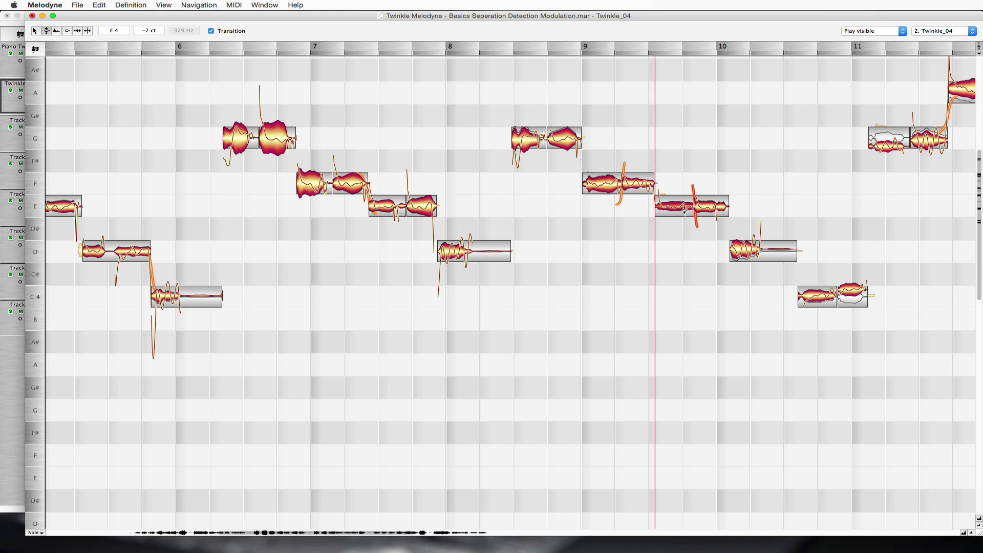
left_click(745, 249)
double_click(745, 249)
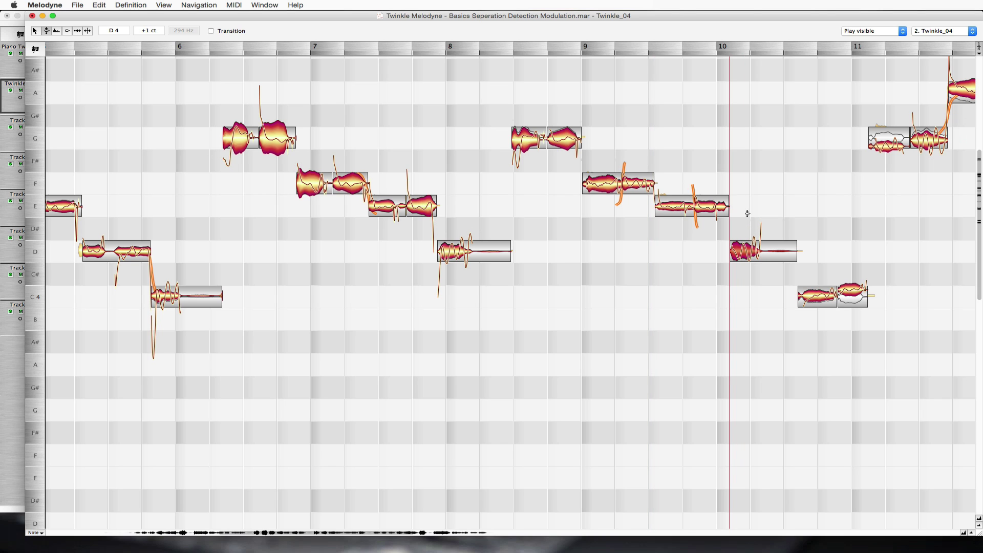
- Scroll to bars 9–14 and play the vocal from just after bar 10, then from bar 12
scroll(711, 163, "right", 5)
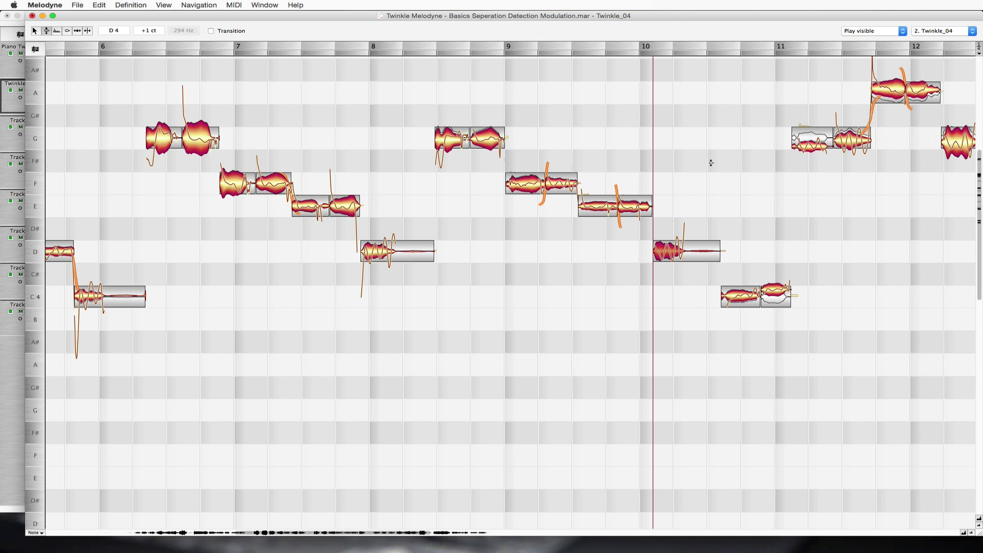
scroll(711, 163, "right", 10)
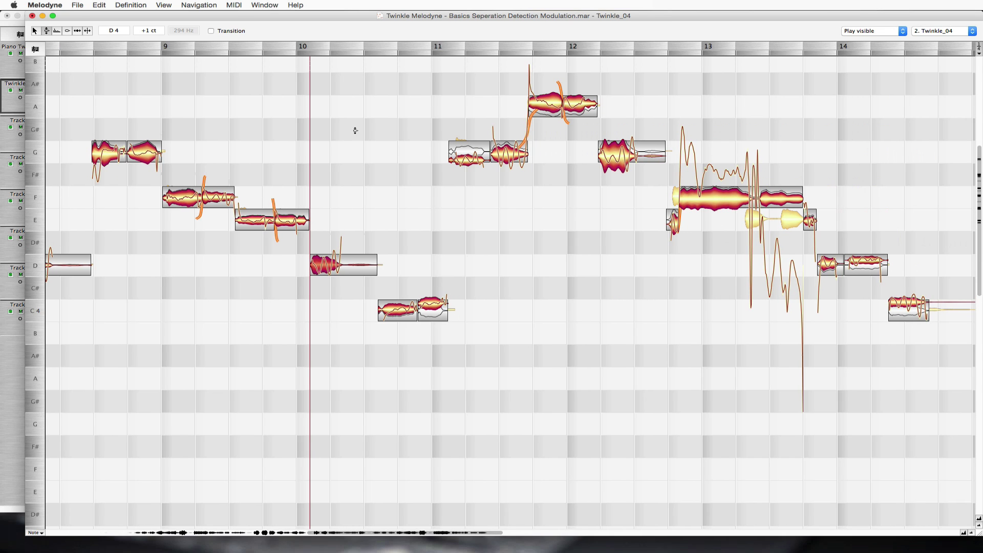
left_click(383, 135)
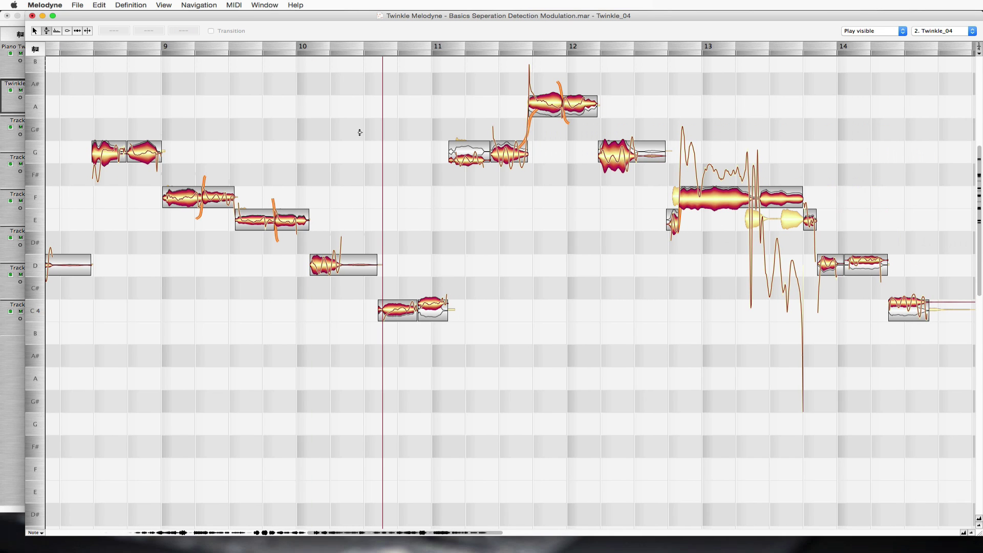
double_click(360, 133)
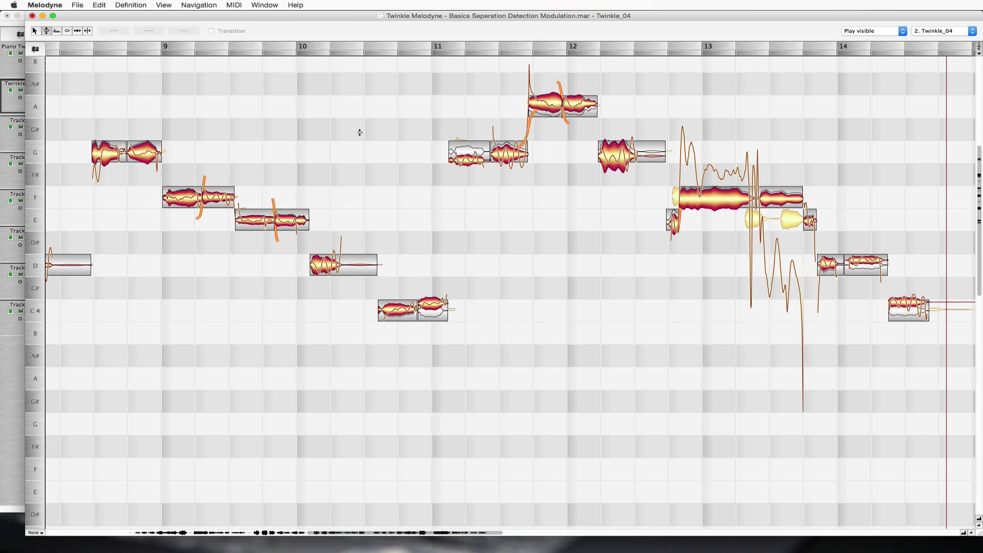
double_click(671, 120)
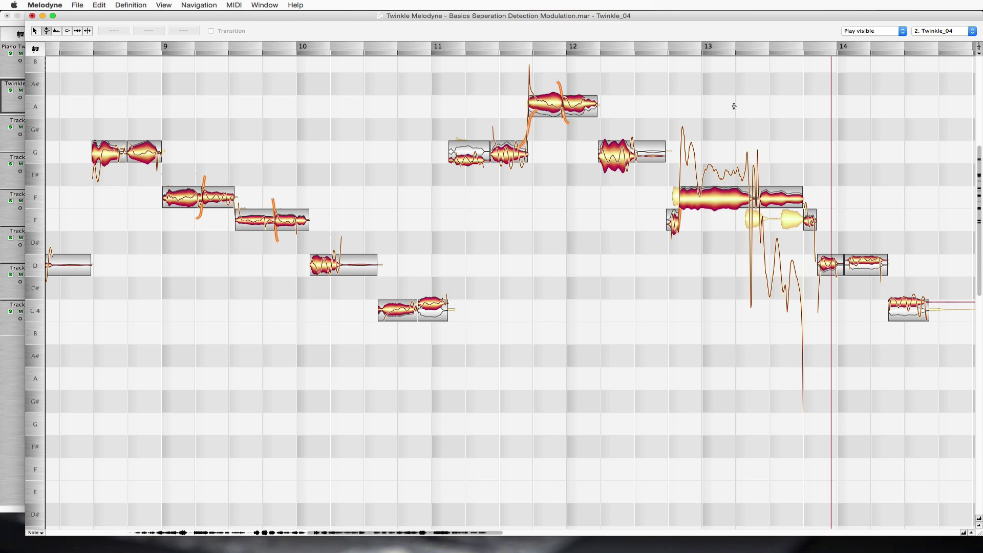
- Shorten the long F note in bar 13 with the Move Notes tool and play it back
right_click(734, 107)
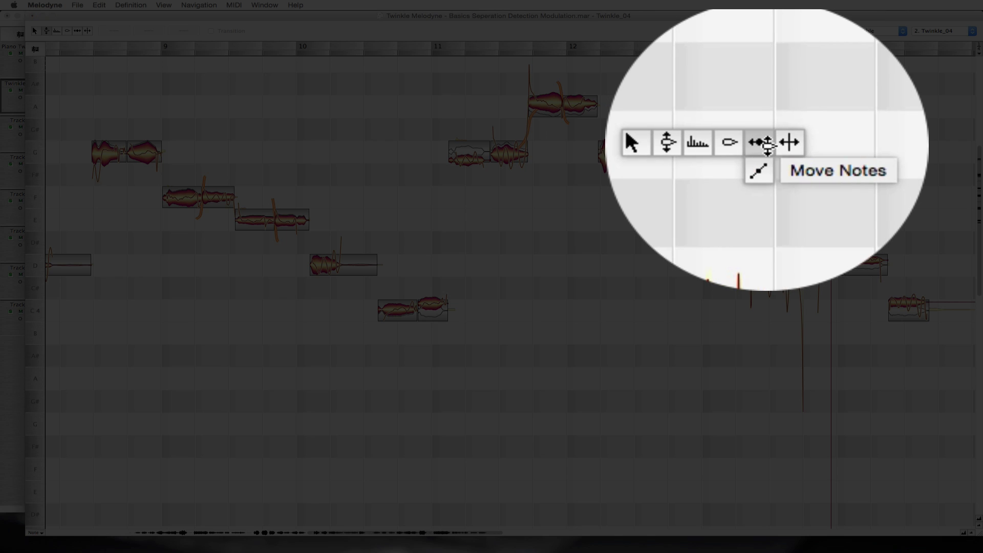
left_click(767, 107)
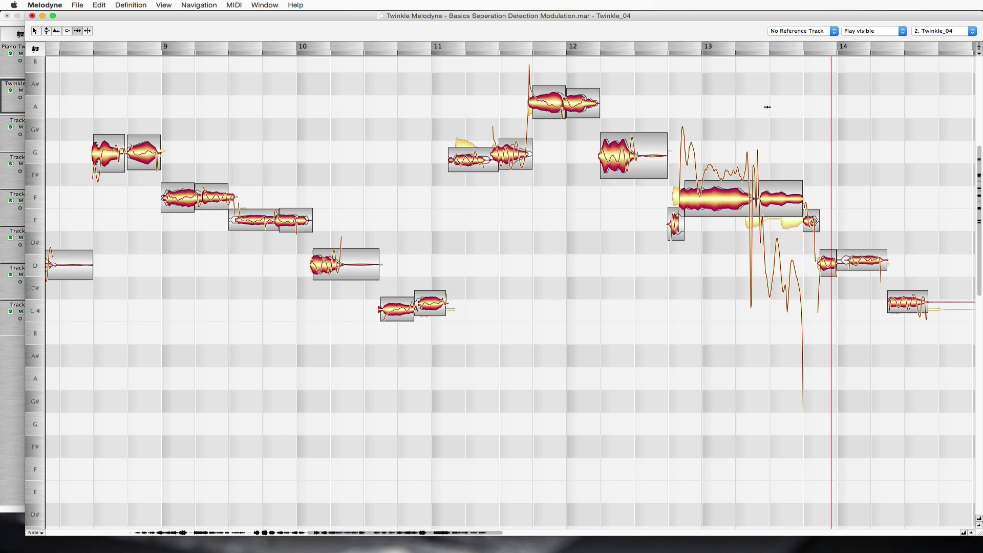
left_click(796, 198)
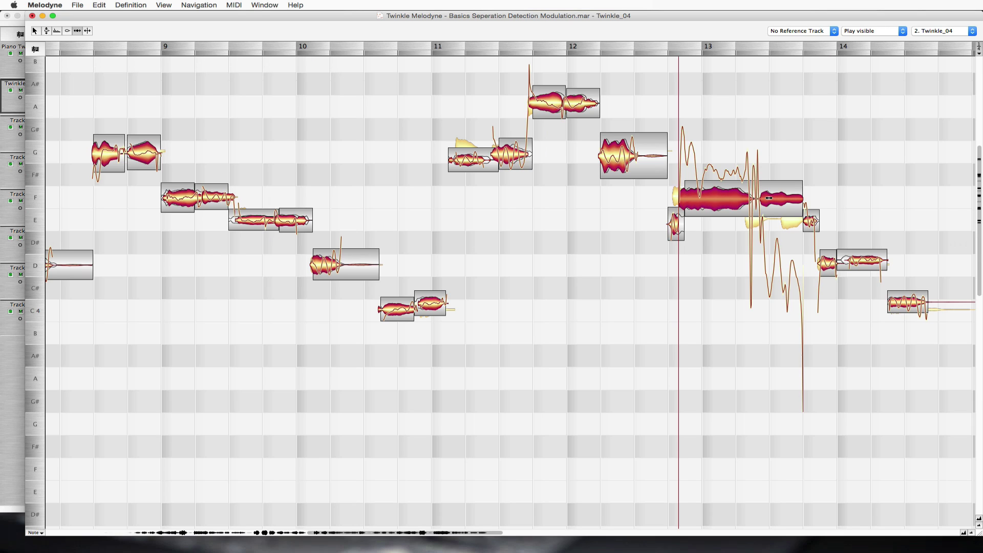
left_click_drag(800, 198, 770, 199)
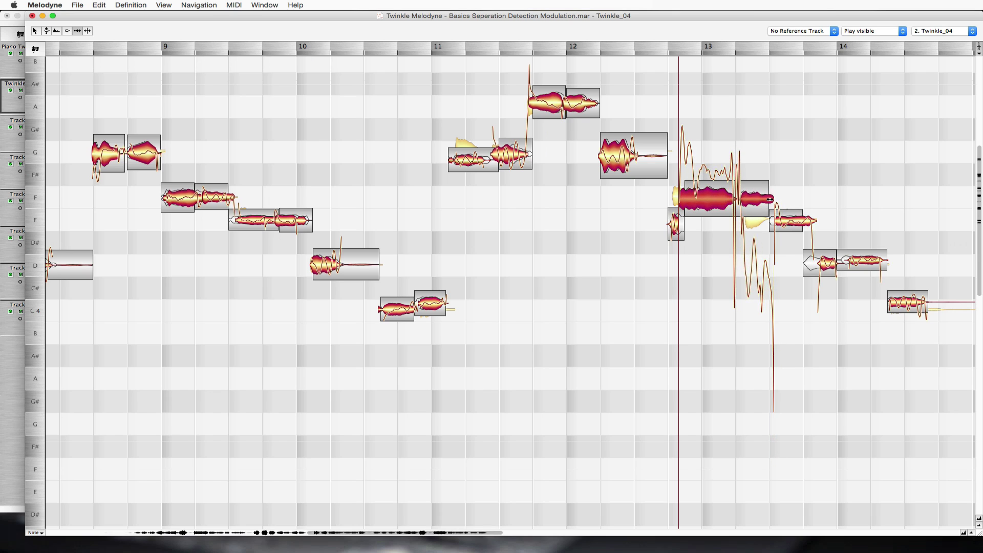
left_click(634, 203)
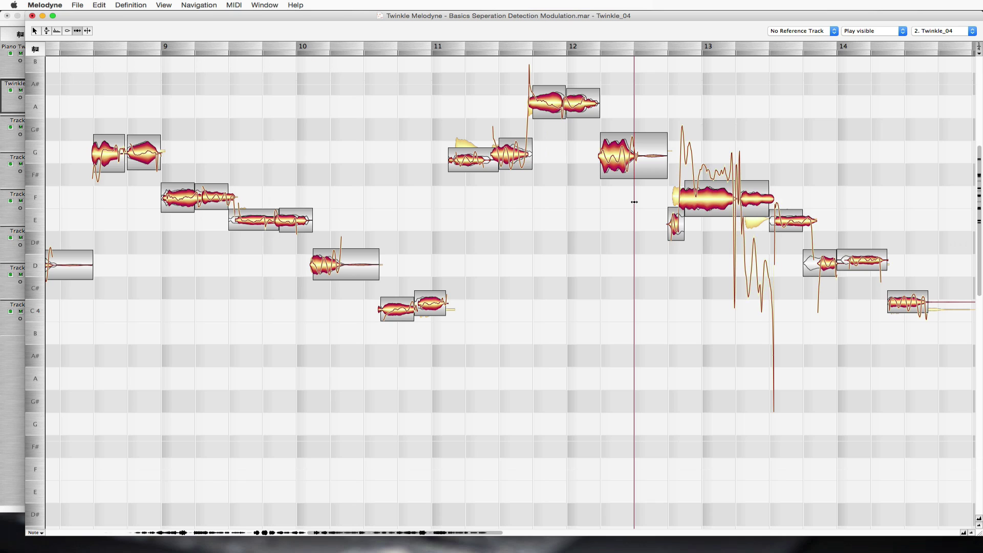
key("space")
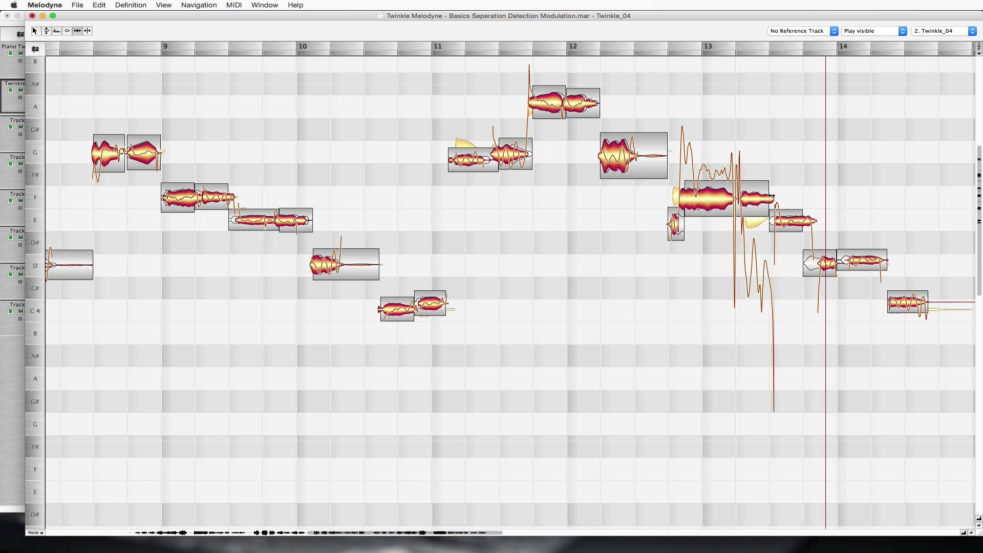
- Trim the F note's end slightly earlier and replay the passage before it
left_click_drag(772, 196, 764, 198)
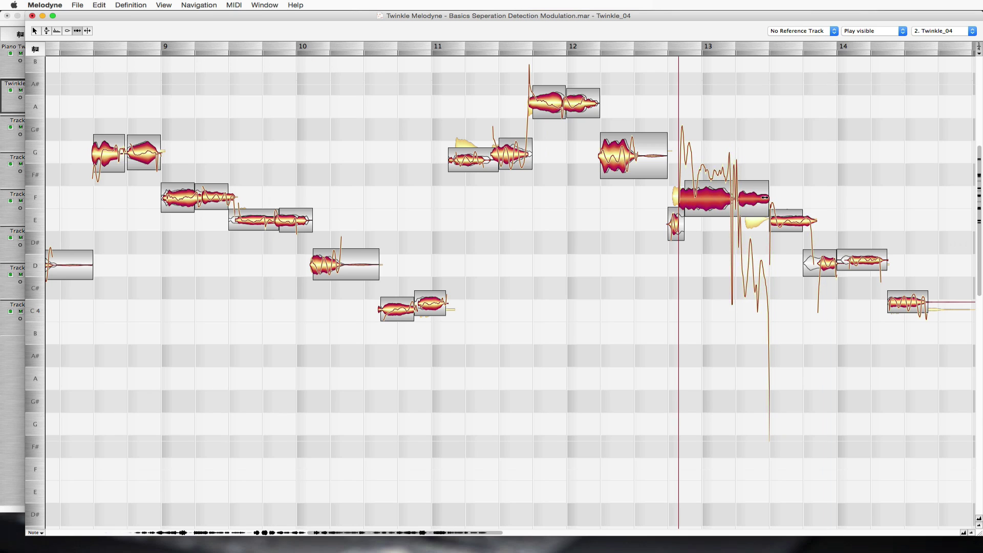
left_click(637, 190)
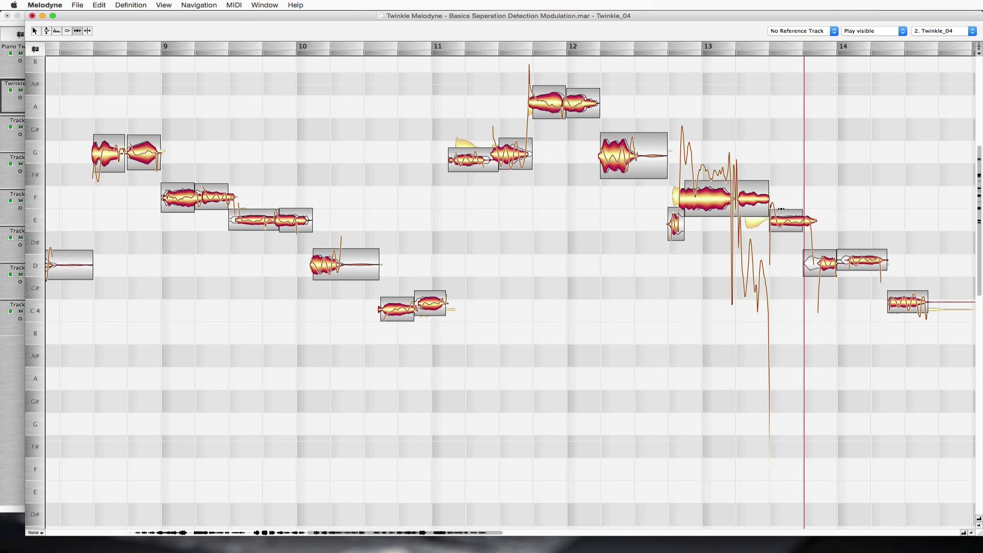
left_click_drag(770, 199, 769, 199)
left_click(627, 189)
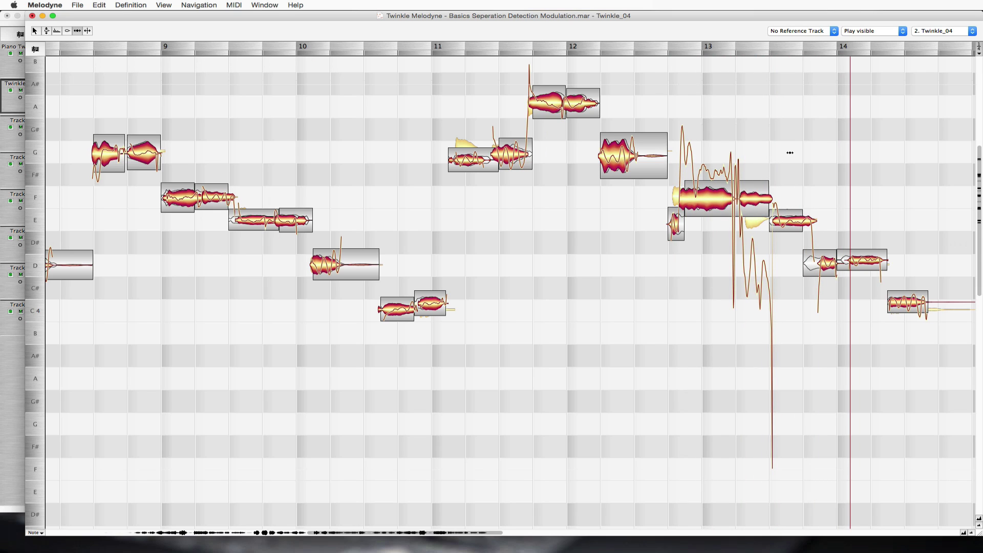
- Cut the long F note's vibrato to 87.5 % with the Pitch Modulation tool and replay
right_click(761, 131)
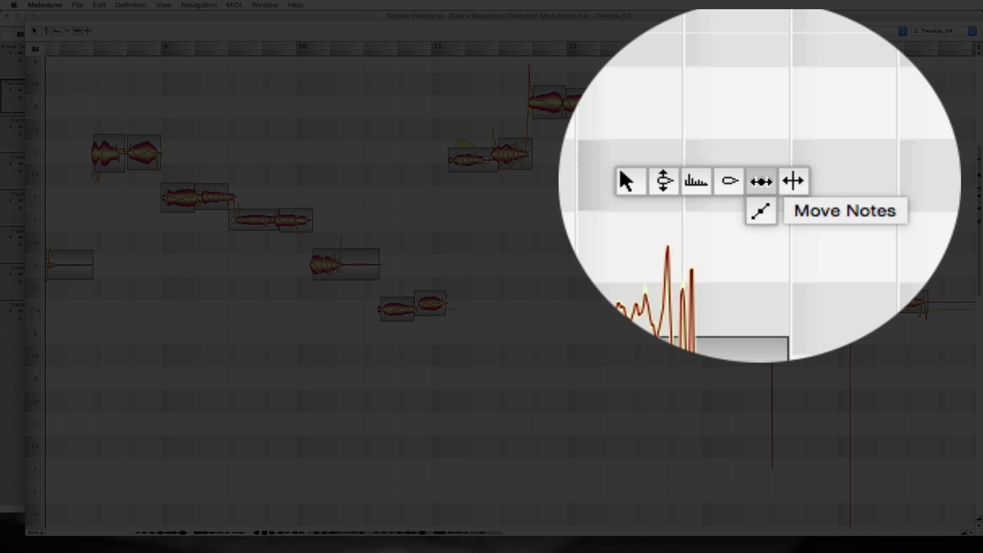
mouse_move(682, 191)
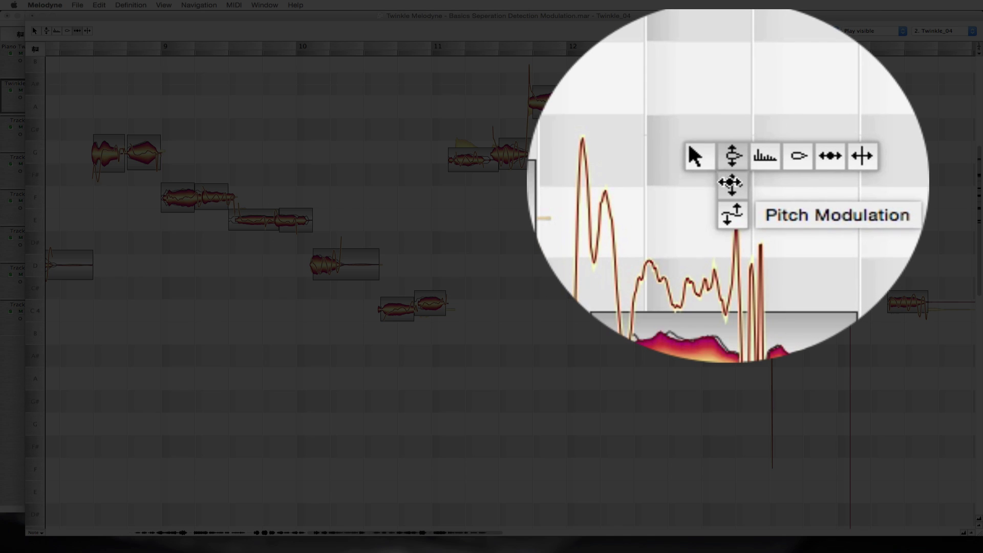
left_click(727, 242)
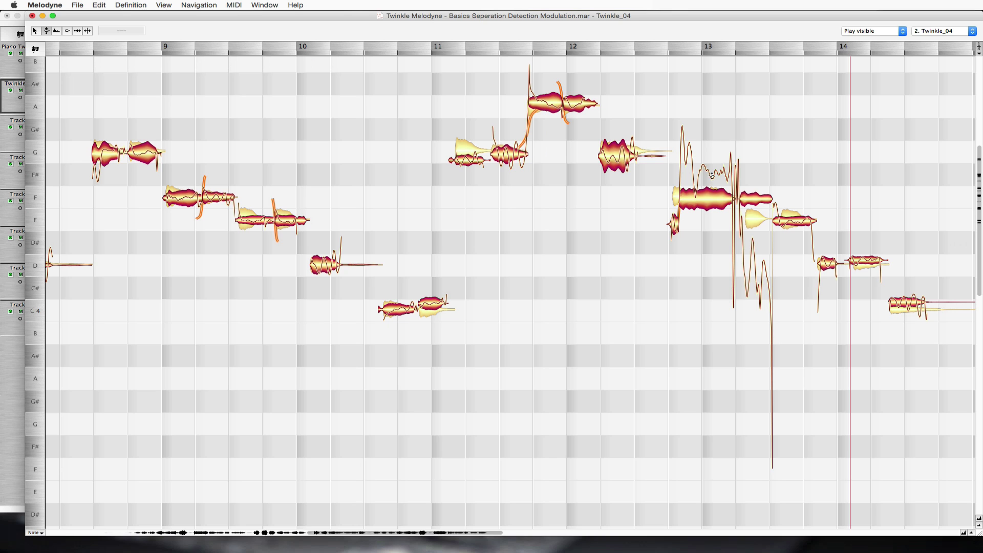
left_click_drag(716, 199, 689, 360)
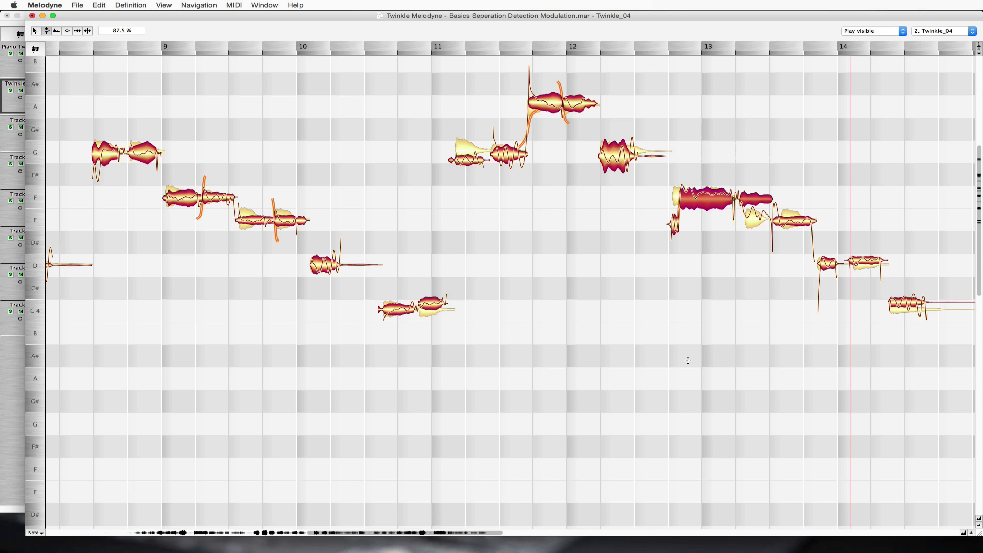
key("space")
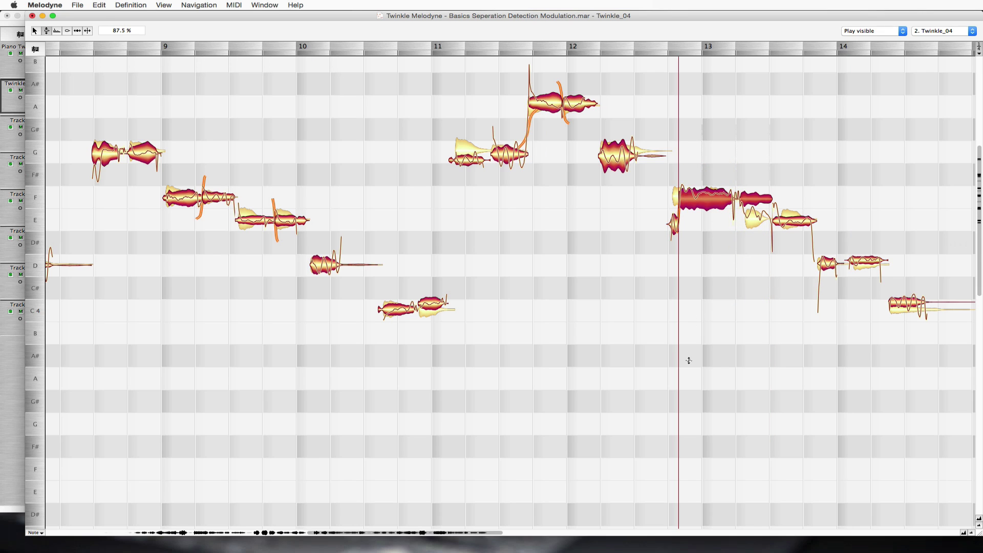
double_click(660, 207)
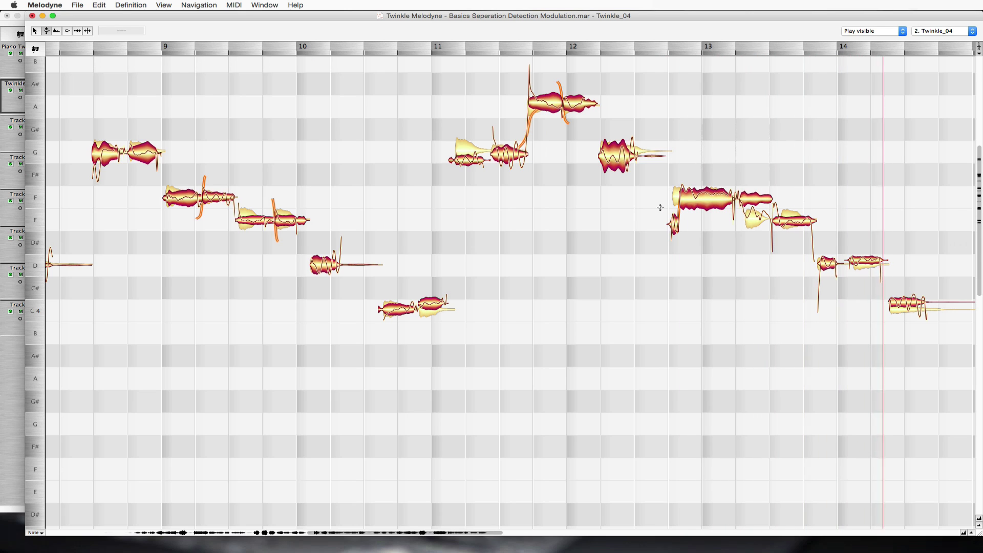
- Extend the long F note's end slightly later with the Move Notes tool and listen back
right_click(822, 190)
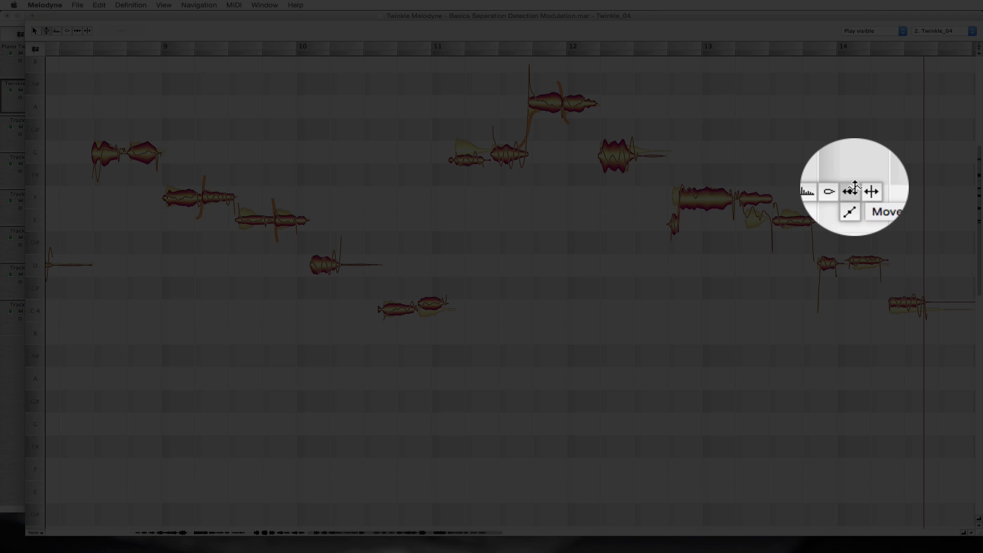
left_click(852, 190)
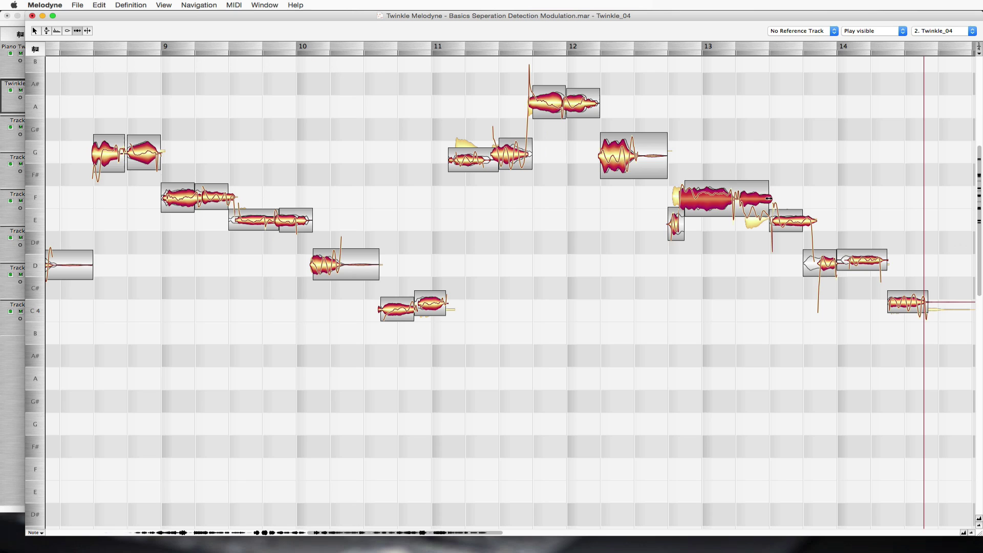
left_click_drag(769, 198, 772, 199)
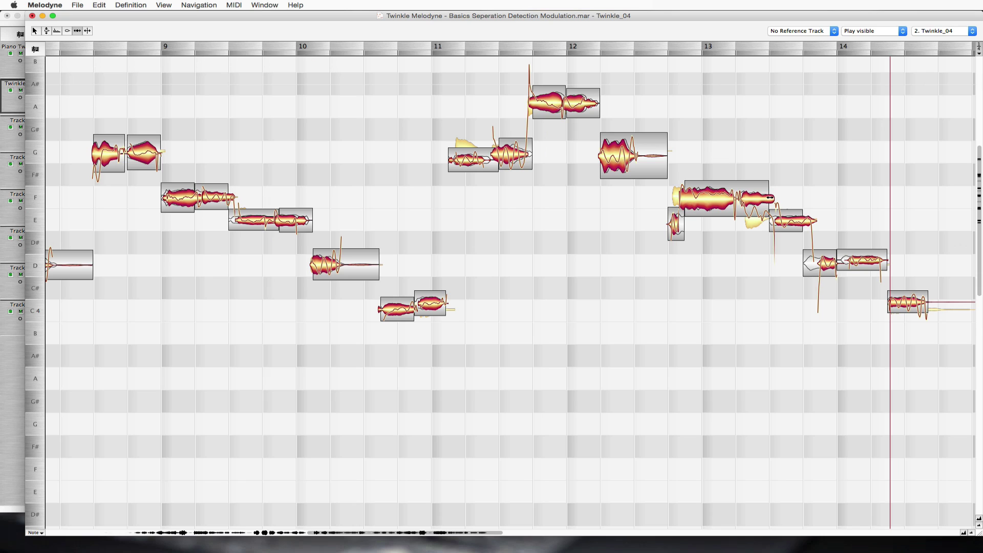
left_click_drag(771, 198, 772, 198)
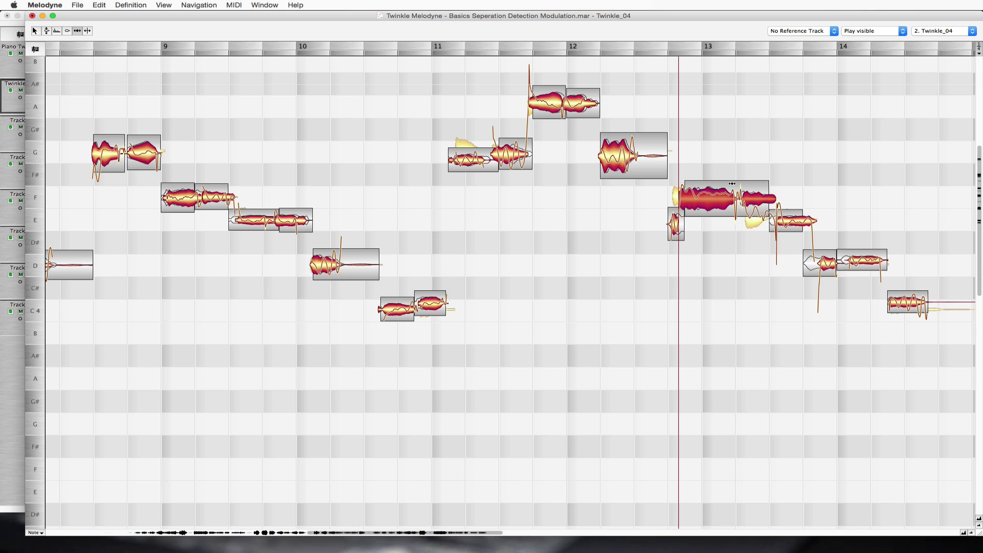
left_click(644, 195)
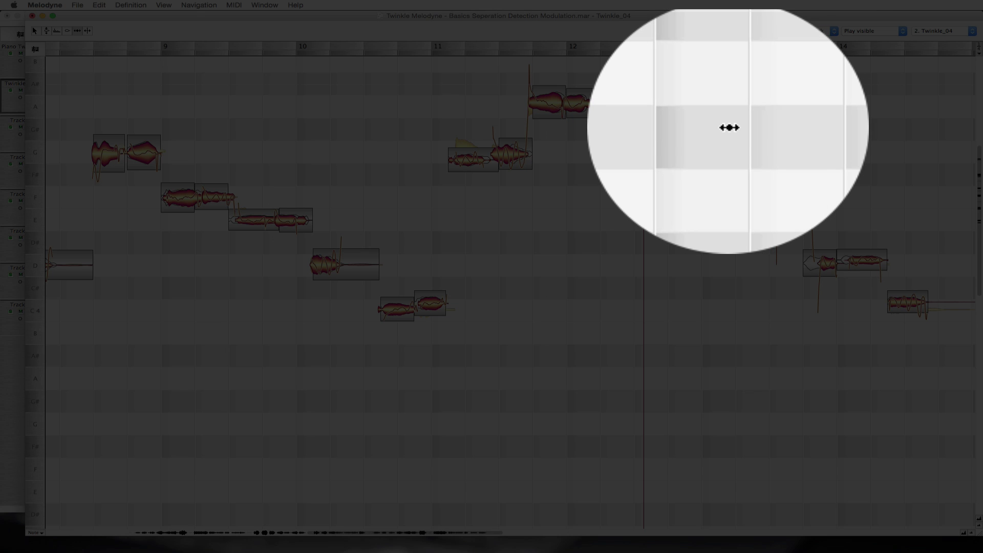
- Split the F note with the Note Separation tool where its tail drops to E
right_click(730, 128)
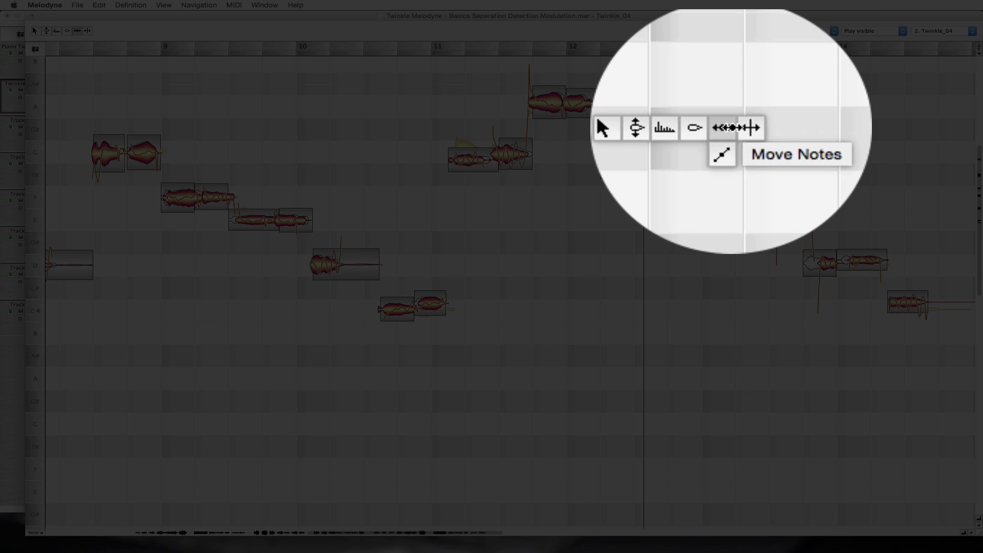
left_click(736, 152)
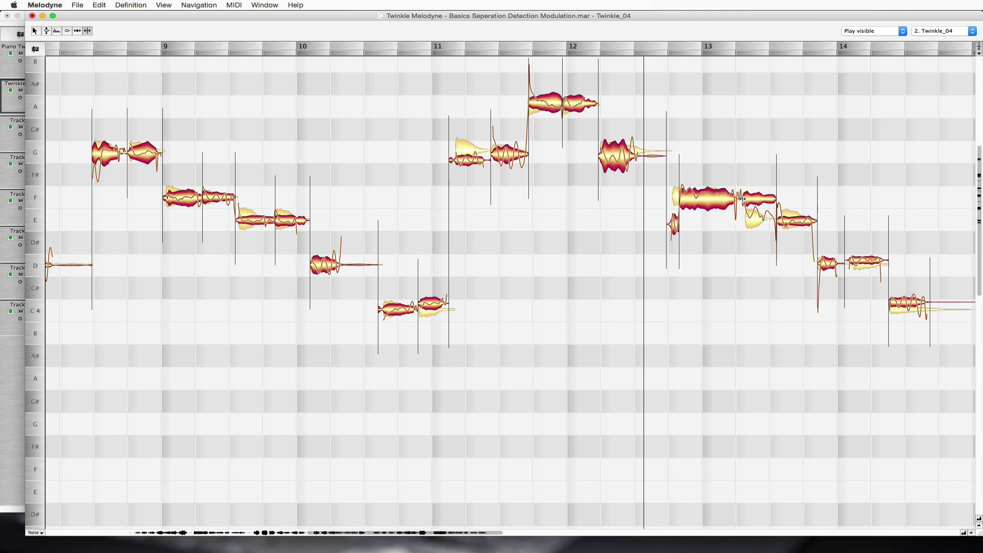
double_click(742, 198)
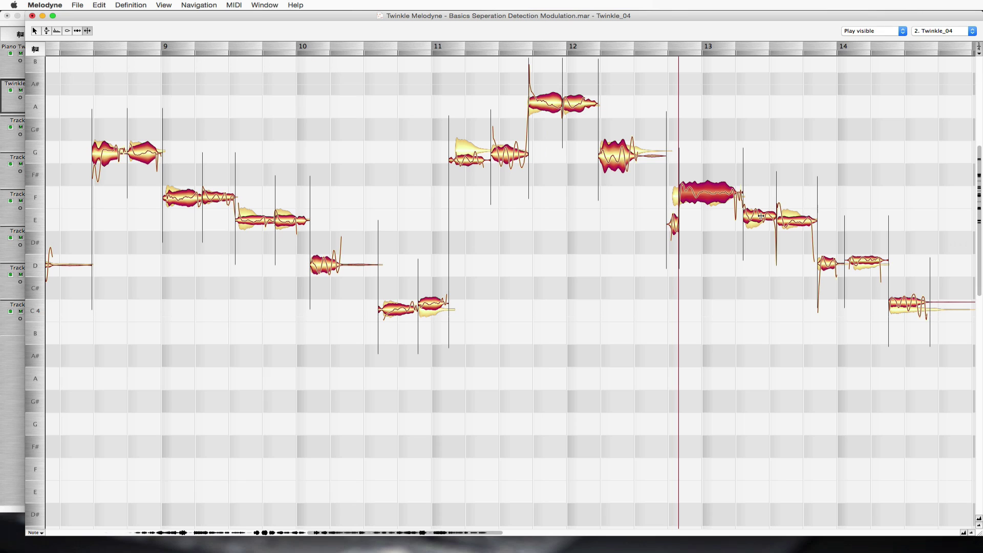
- Apply Correct Pitch to the notes from bar 11 to 14: centre 100 %, drift 70 %
key("F1")
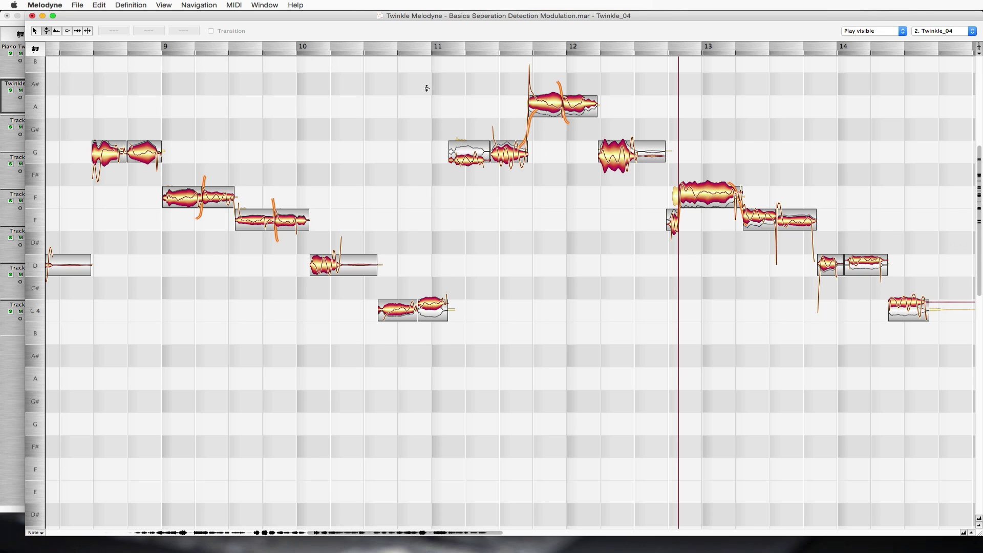
left_click_drag(427, 88, 926, 386)
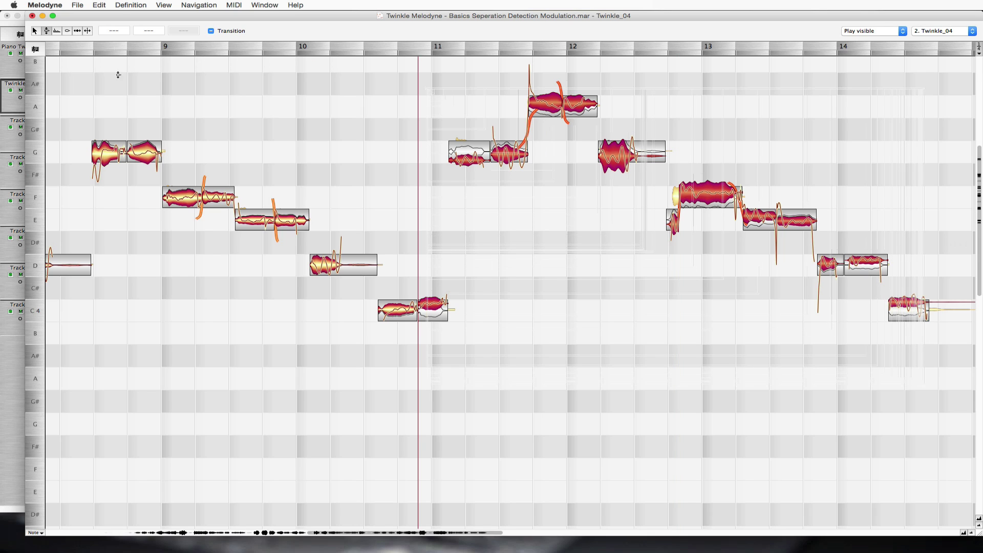
left_click(100, 6)
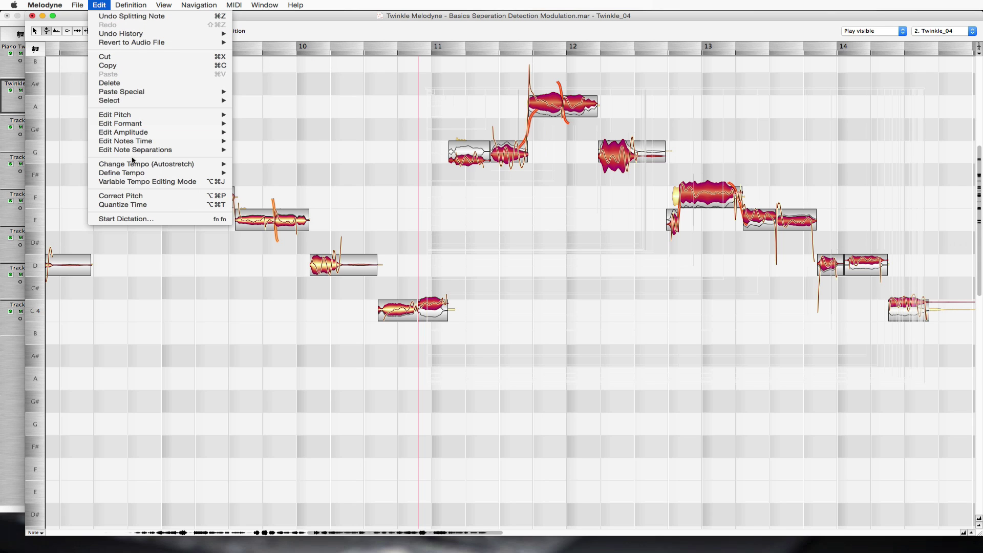
left_click(140, 201)
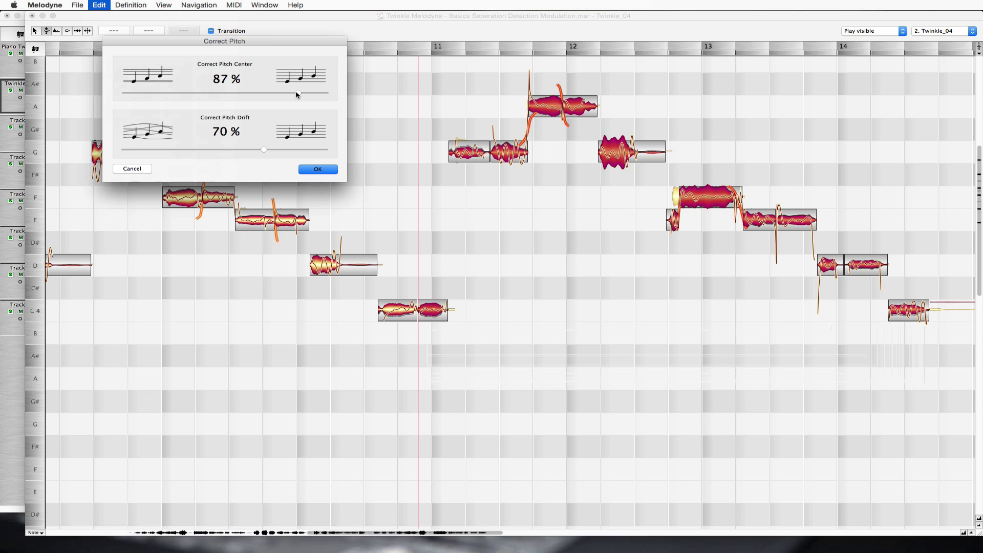
left_click_drag(297, 92, 341, 91)
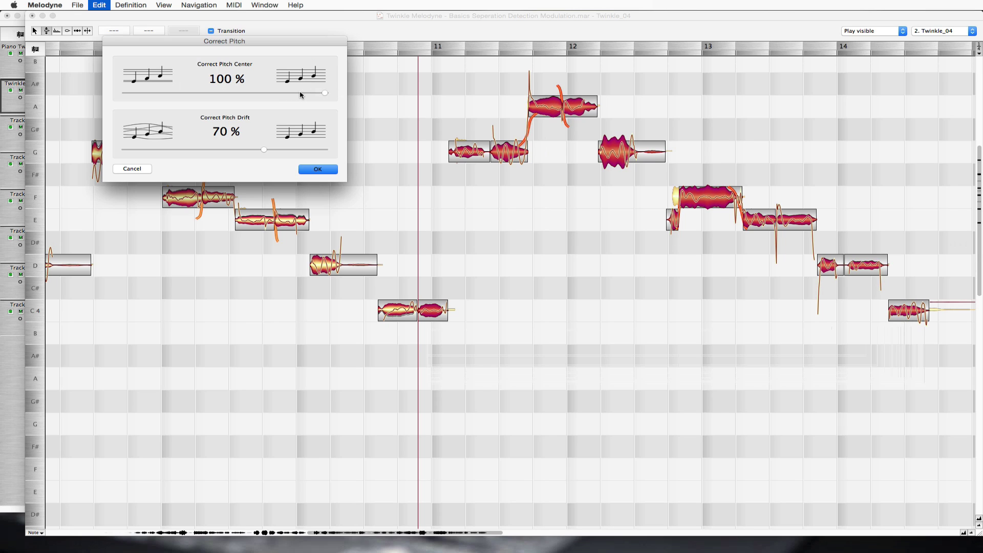
left_click(319, 174)
left_click(321, 174)
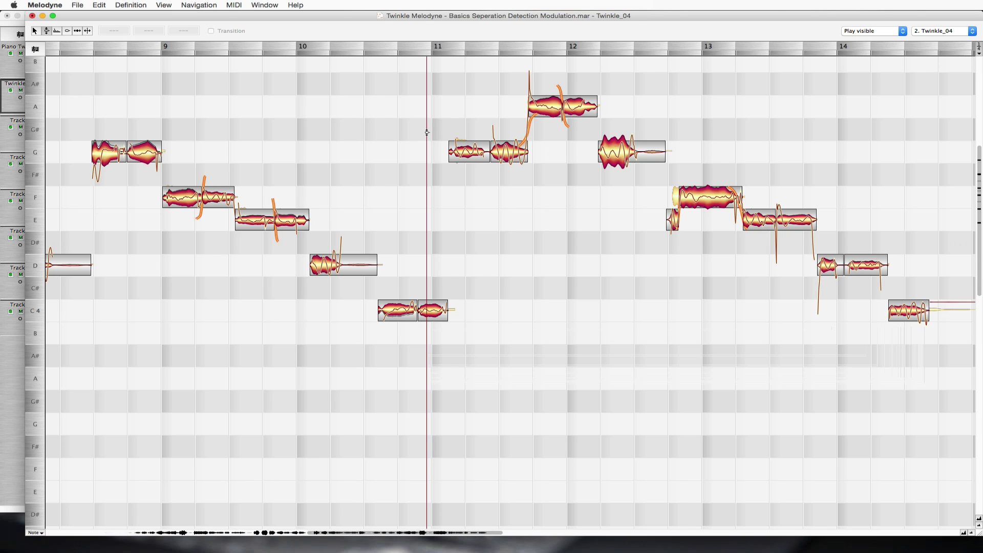
key("space")
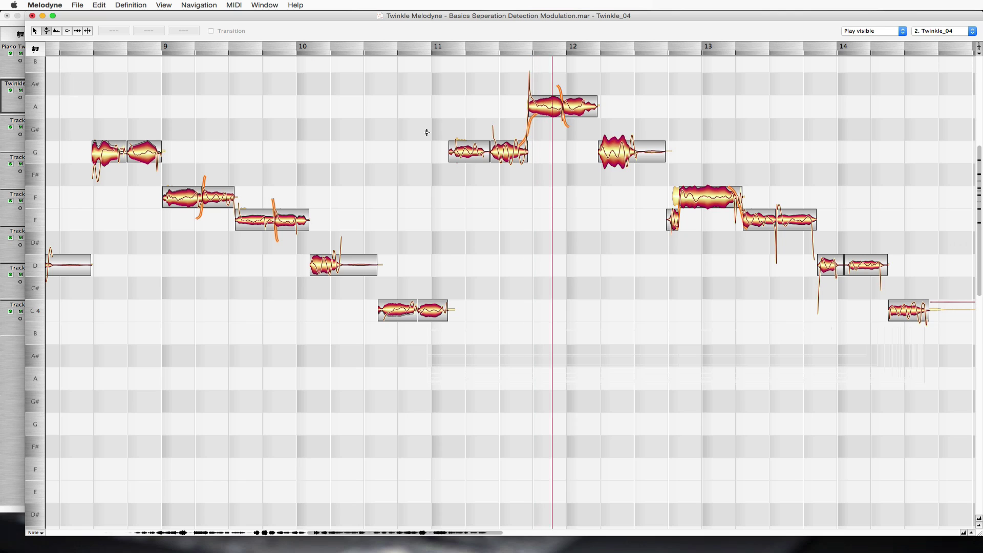